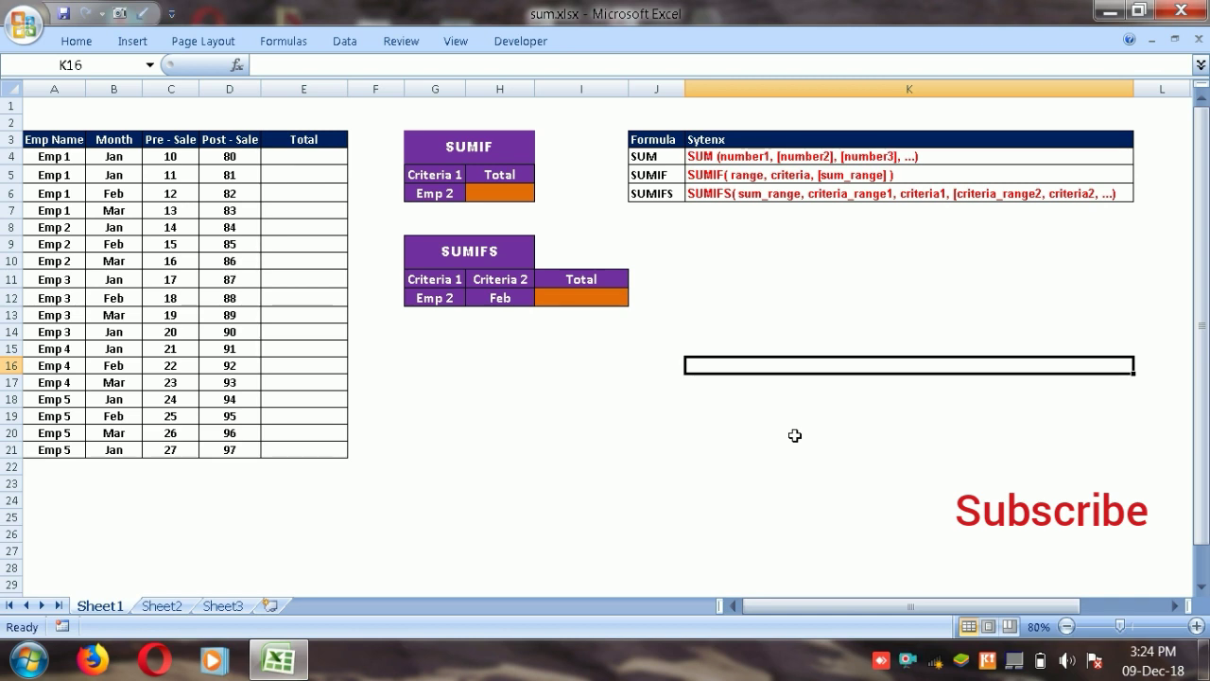
Review the SUM, SUMIF and SUMIFS names and their syntax in the formula reference table.
{"action": "left_click", "coordinate": [656, 154]}
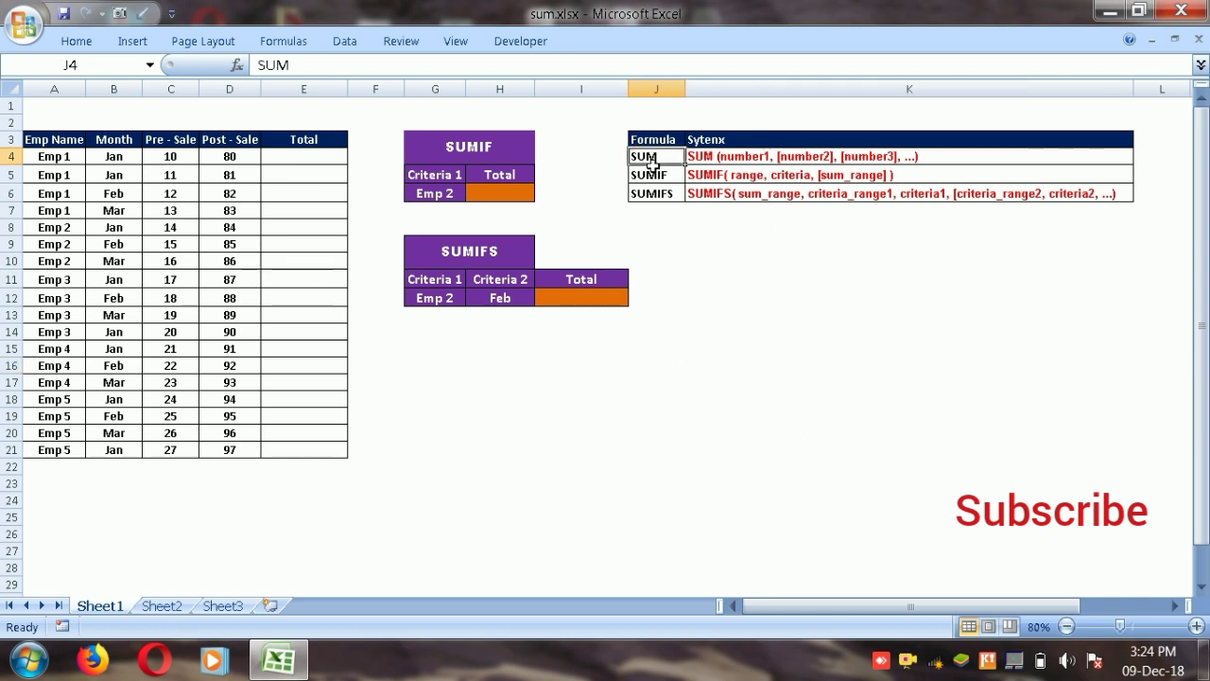
{"action": "left_click", "coordinate": [658, 143]}
{"action": "left_click", "coordinate": [726, 149]}
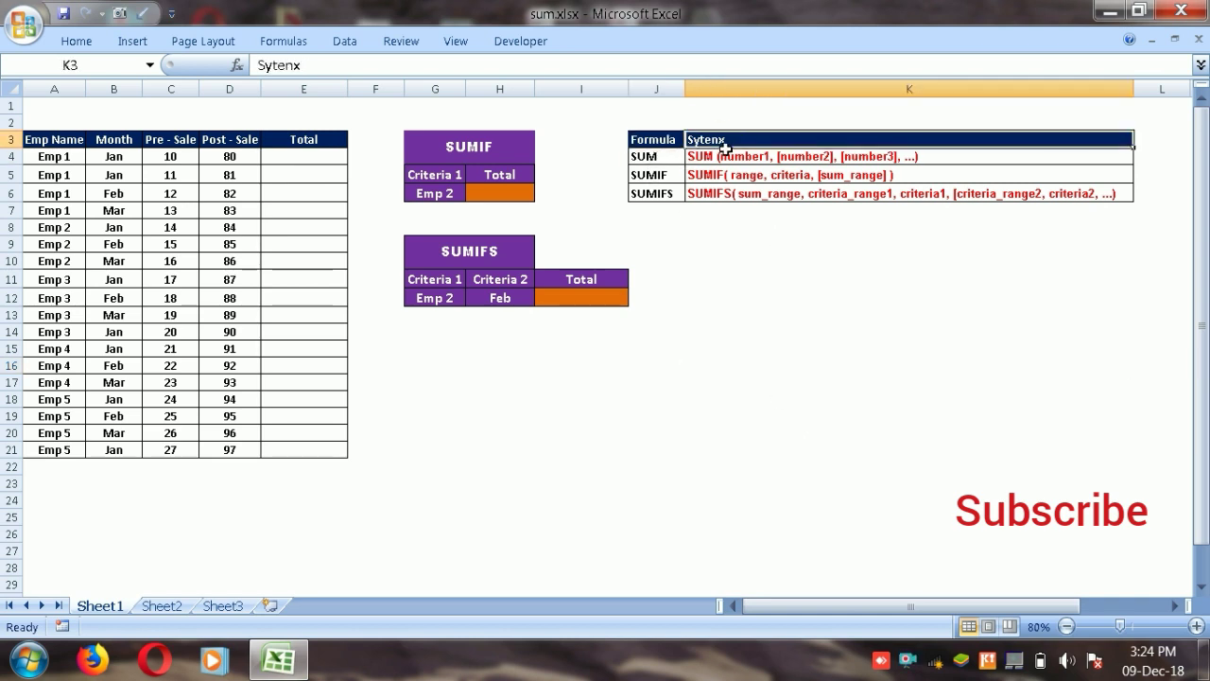
{"action": "left_click", "coordinate": [665, 161]}
{"action": "left_click", "coordinate": [713, 163]}
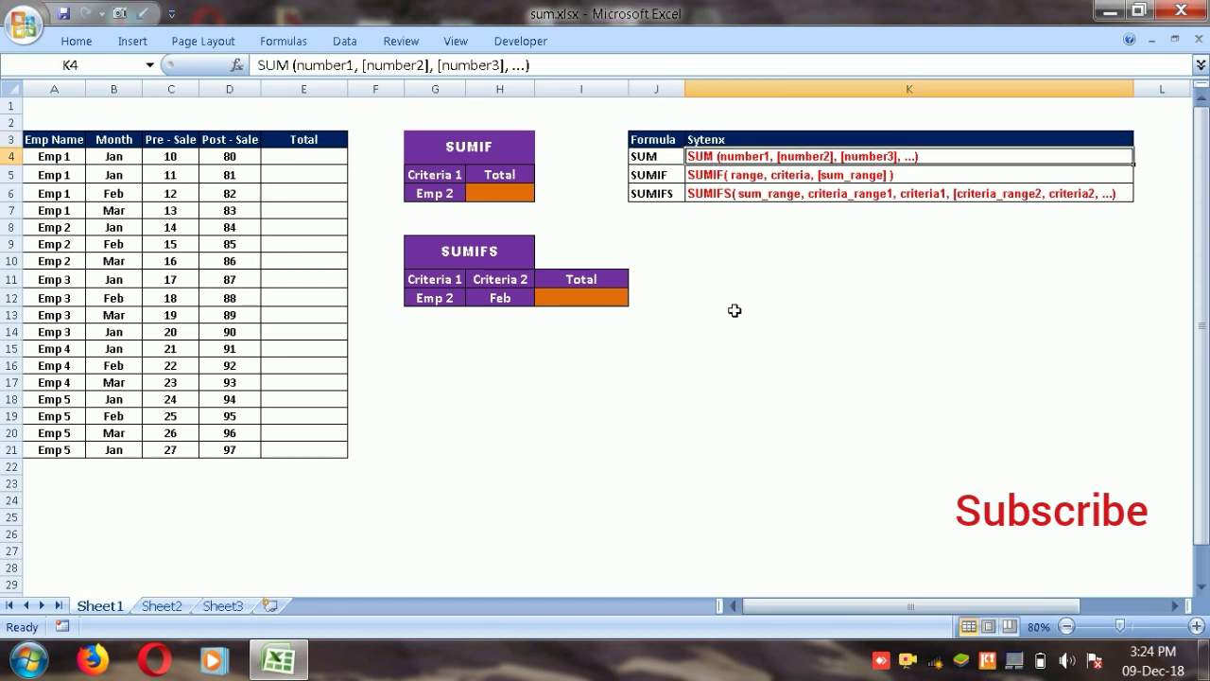
{"action": "left_click", "coordinate": [658, 180]}
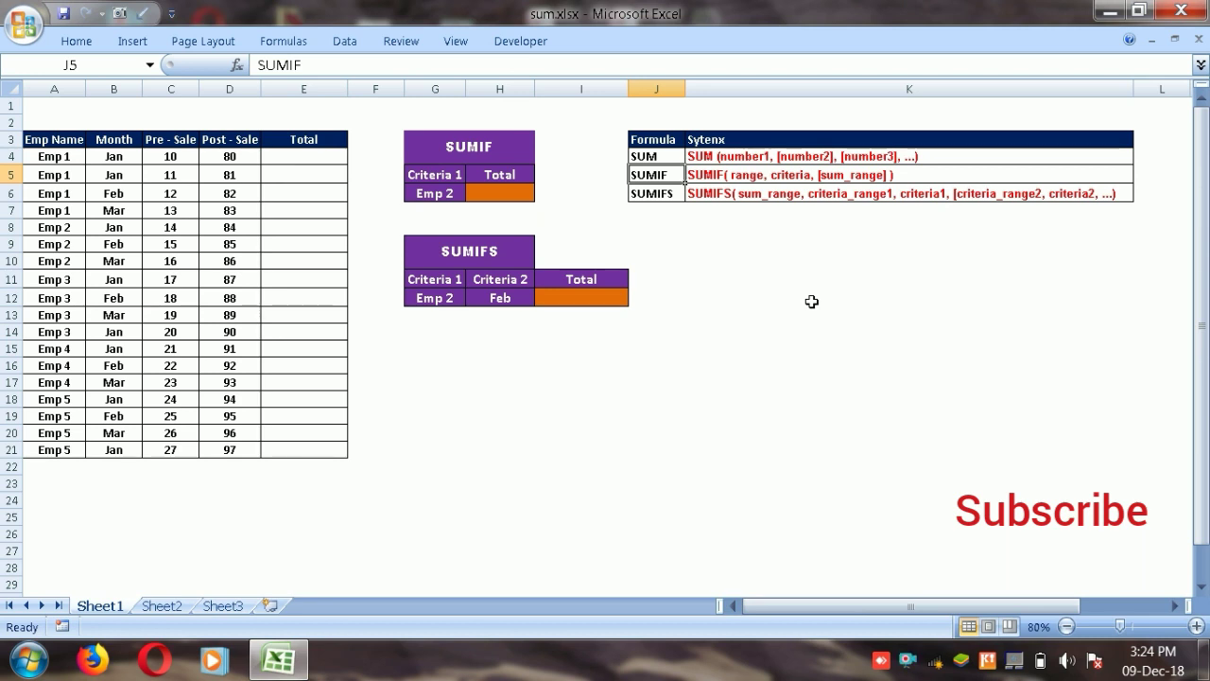
{"action": "left_click", "coordinate": [668, 200]}
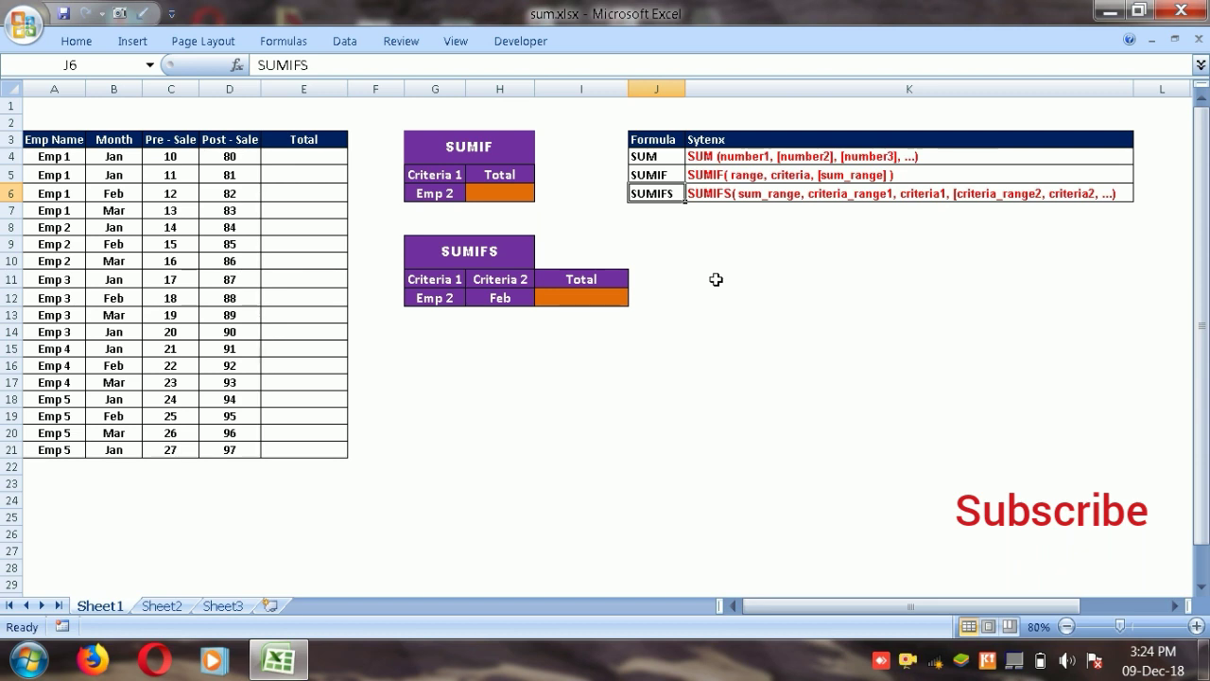
{"action": "left_click", "coordinate": [793, 283]}
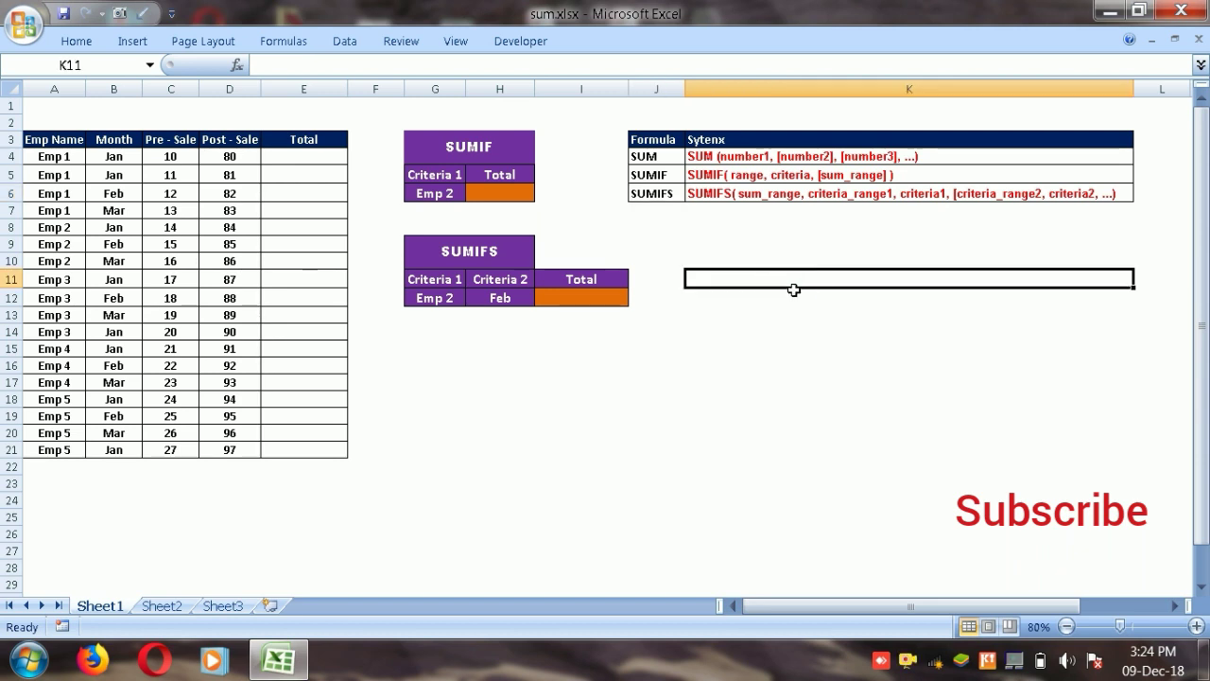
{"action": "left_click", "coordinate": [748, 161]}
{"action": "left_click", "coordinate": [743, 177]}
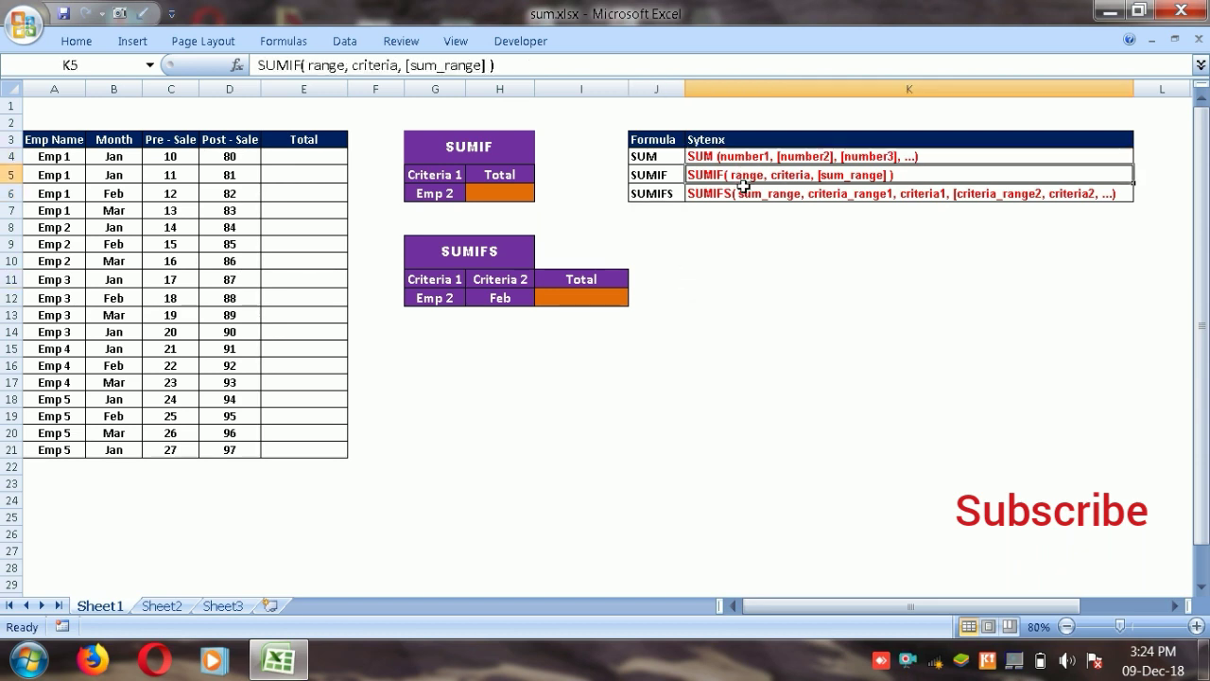
{"action": "left_click", "coordinate": [741, 193]}
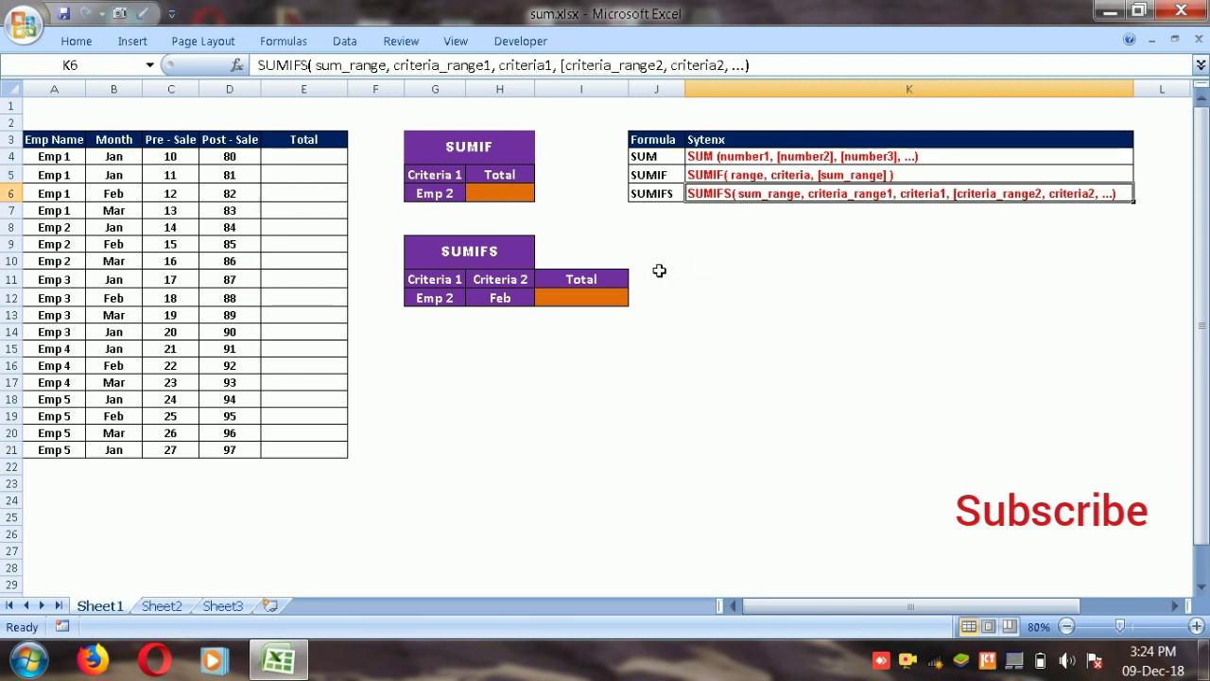
{"action": "left_click", "coordinate": [702, 261]}
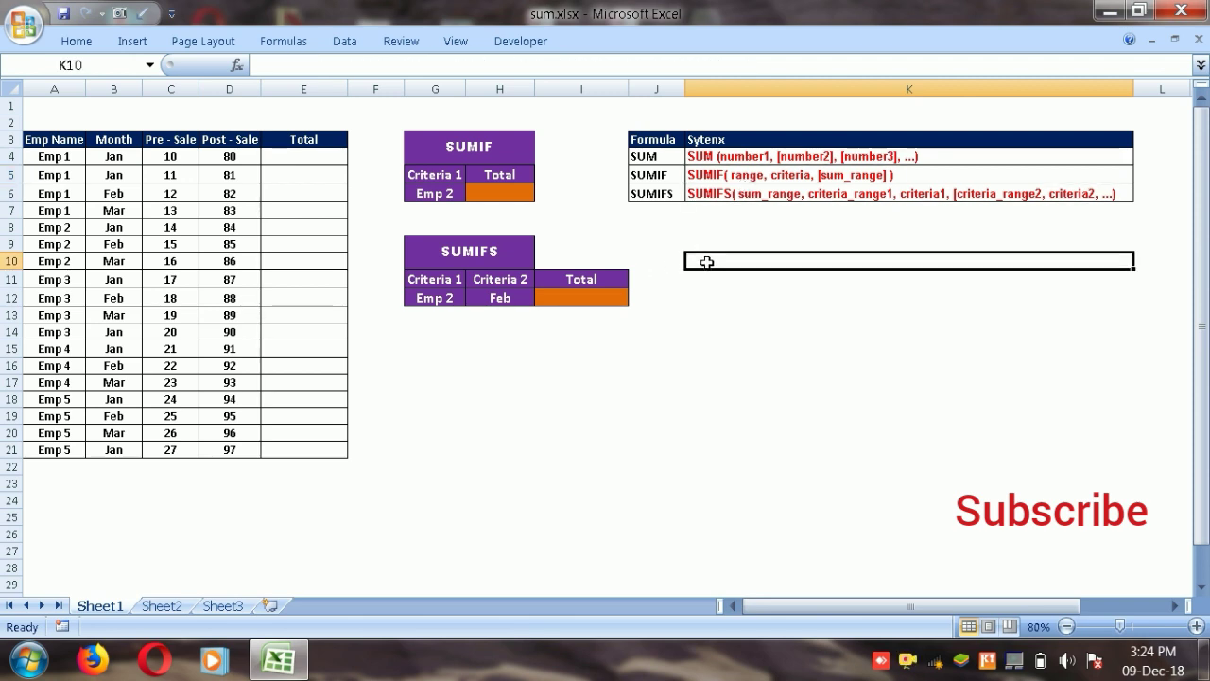
Examine the sales table's column headers and the first row's Pre - Sale and Post - Sale values.
{"action": "left_click", "coordinate": [52, 142]}
{"action": "left_click", "coordinate": [128, 146]}
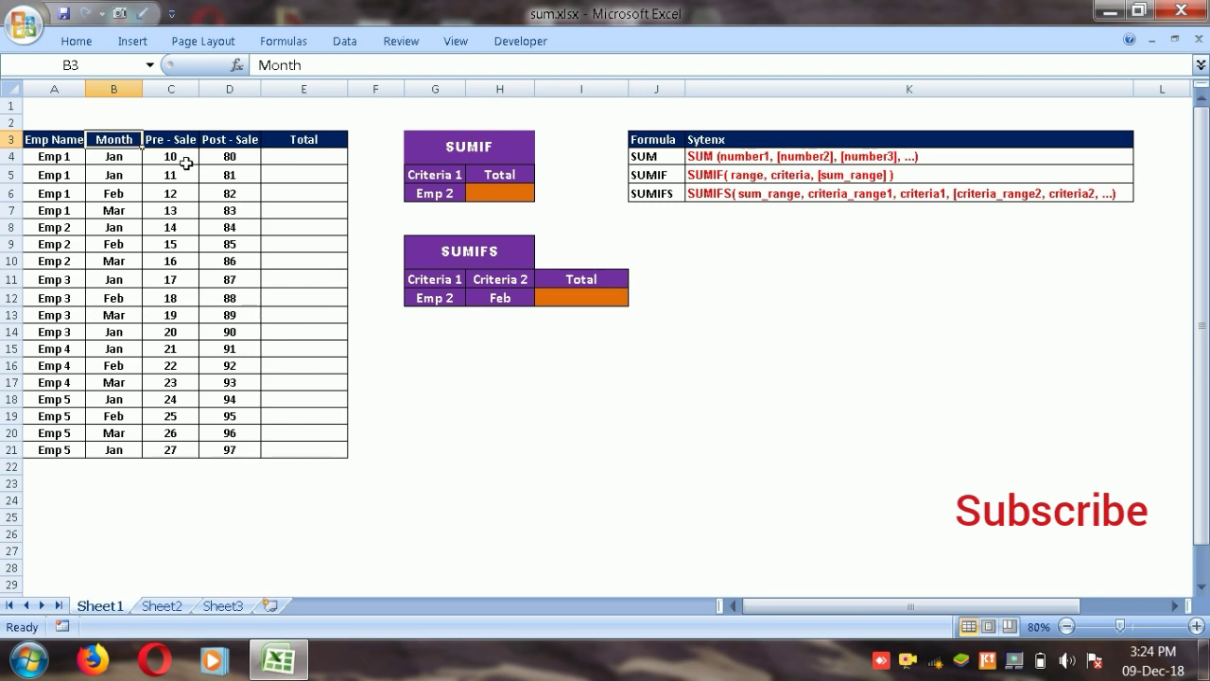
{"action": "left_click", "coordinate": [173, 144]}
{"action": "left_click", "coordinate": [232, 147]}
{"action": "left_click", "coordinate": [314, 144]}
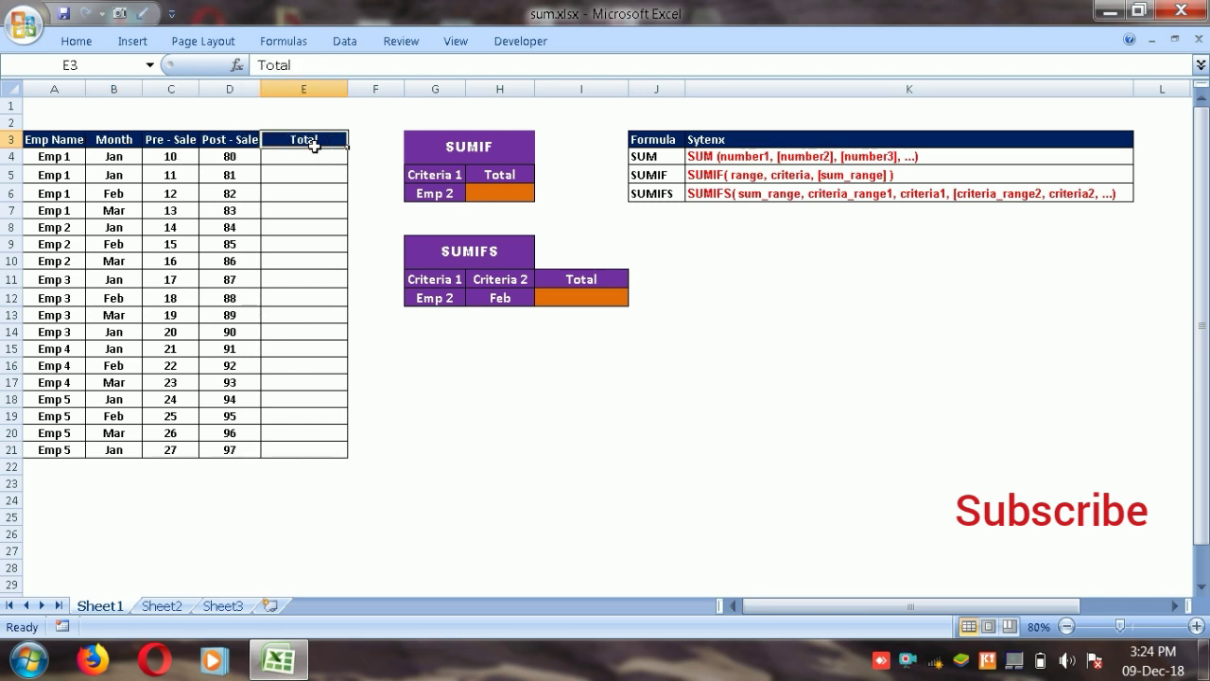
{"action": "left_click", "coordinate": [379, 214]}
{"action": "left_click", "coordinate": [181, 162]}
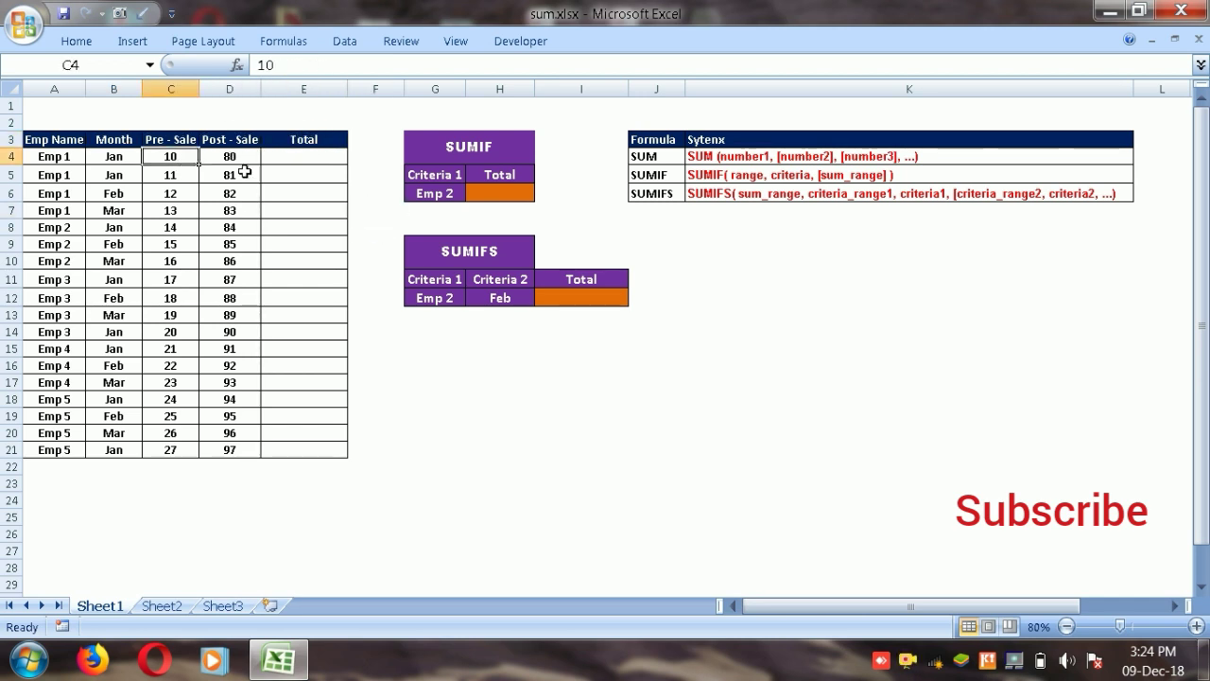
{"action": "left_click", "coordinate": [233, 157]}
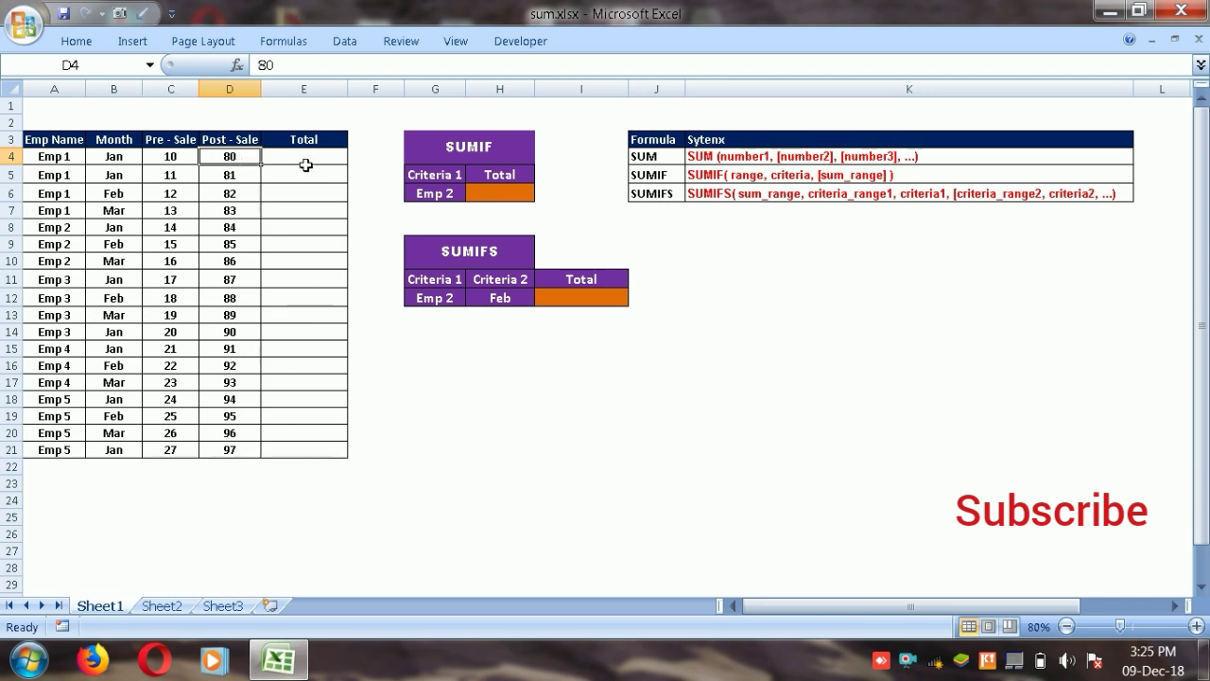
Enter =SUM(C4:D4) in cell E4 and fill the formula down the Total column to E21.
{"action": "left_click", "coordinate": [305, 165]}
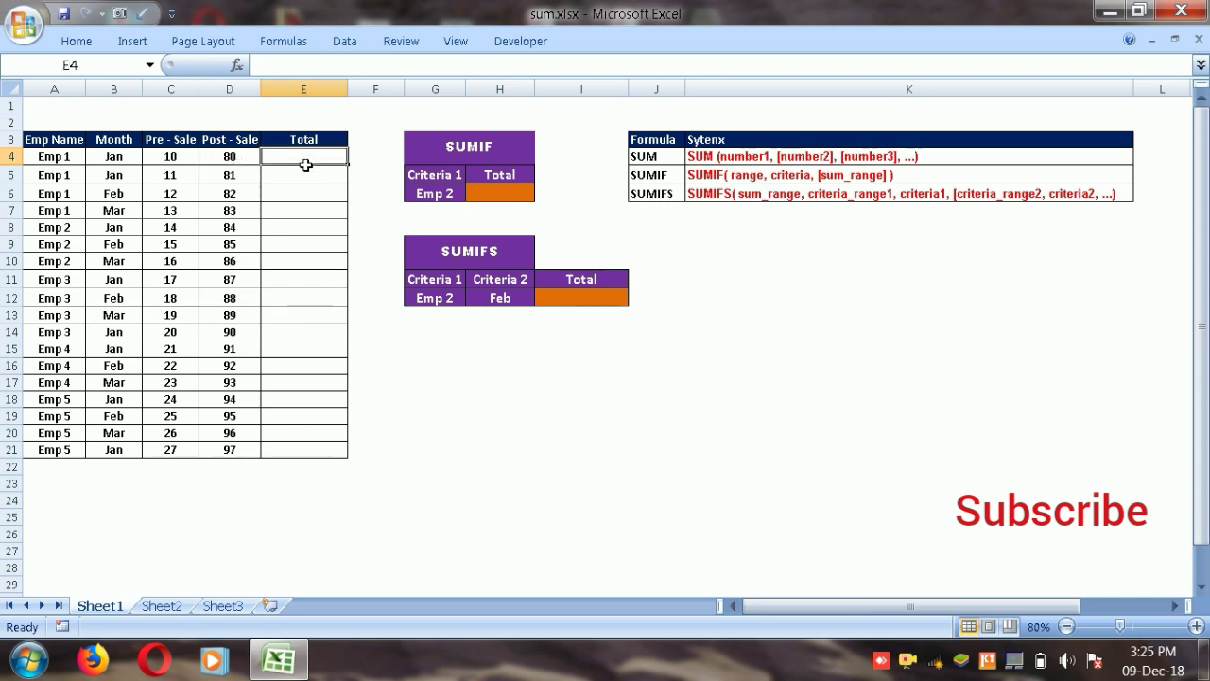
{"action": "type", "text": "="}
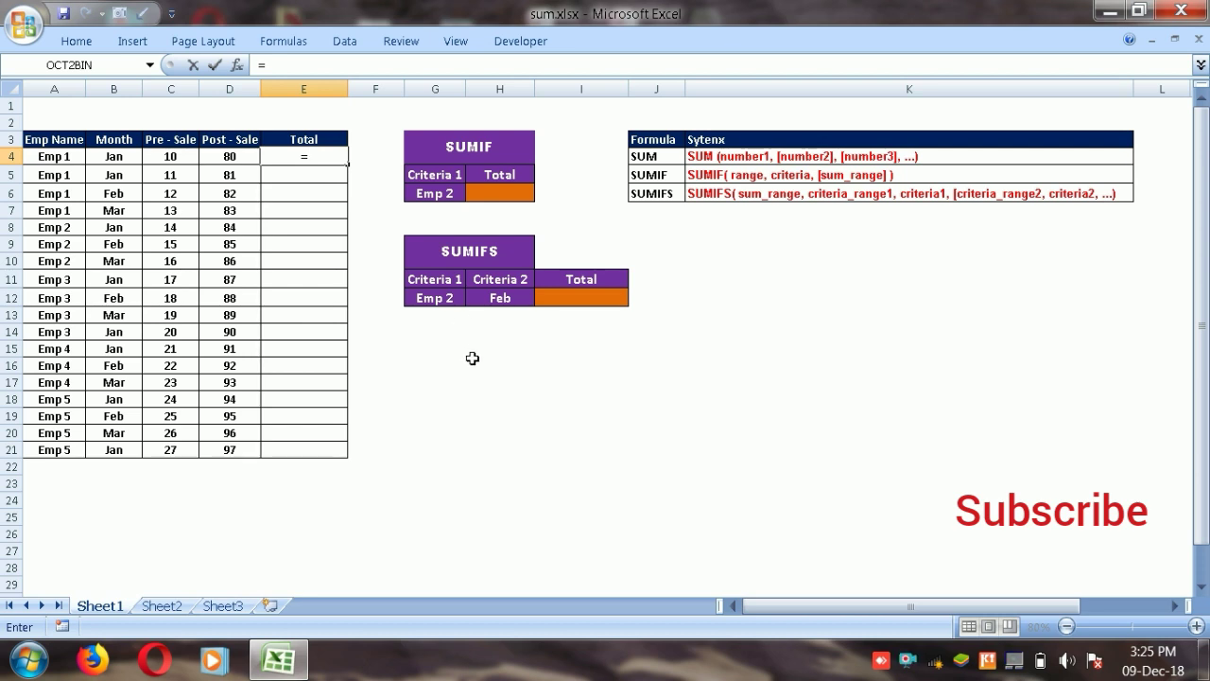
{"action": "type", "text": "sum"}
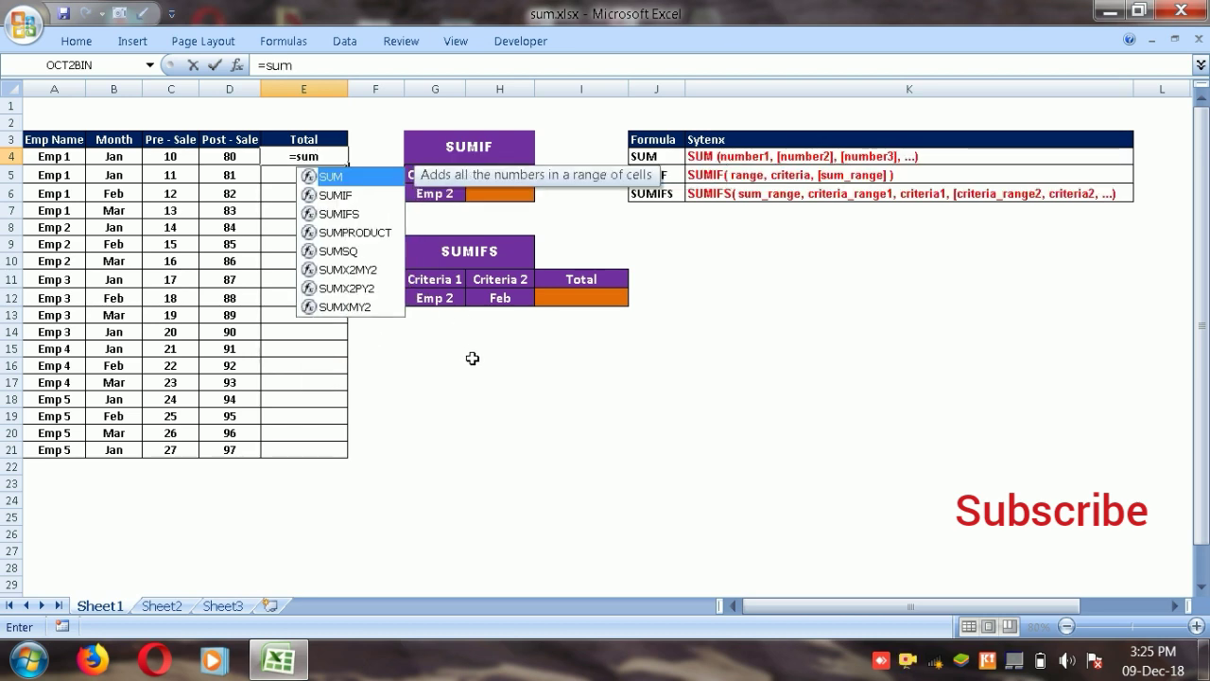
{"action": "type", "text": "("}
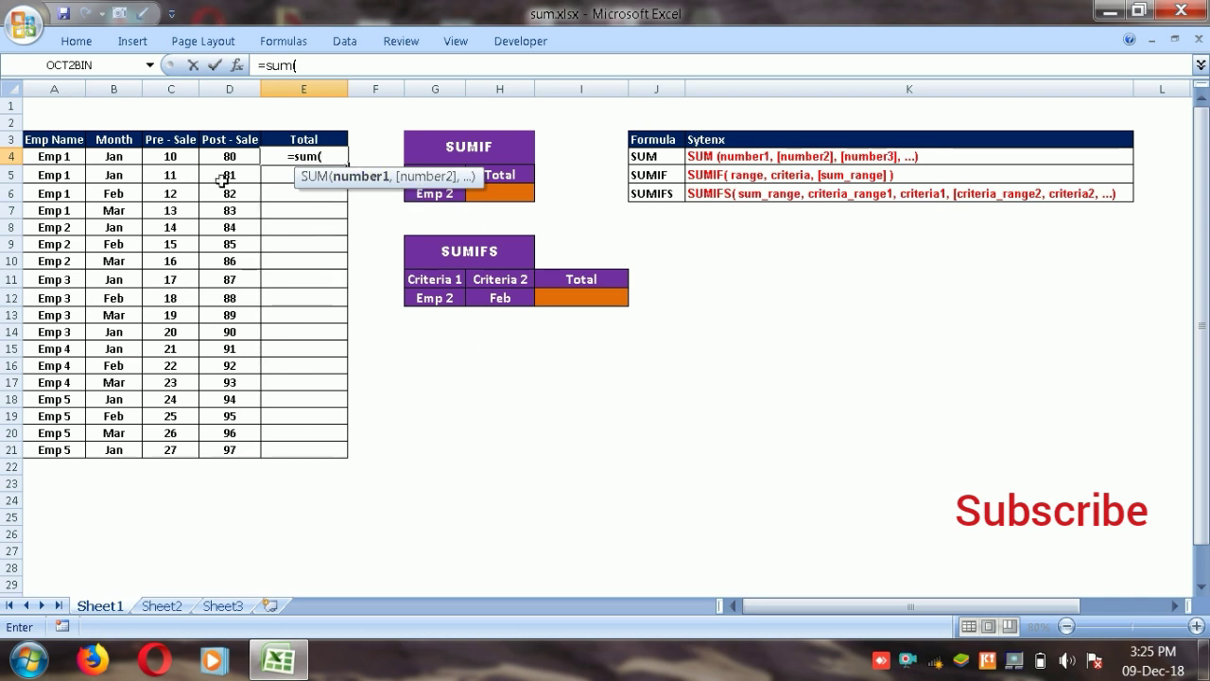
{"action": "left_click", "coordinate": [174, 158]}
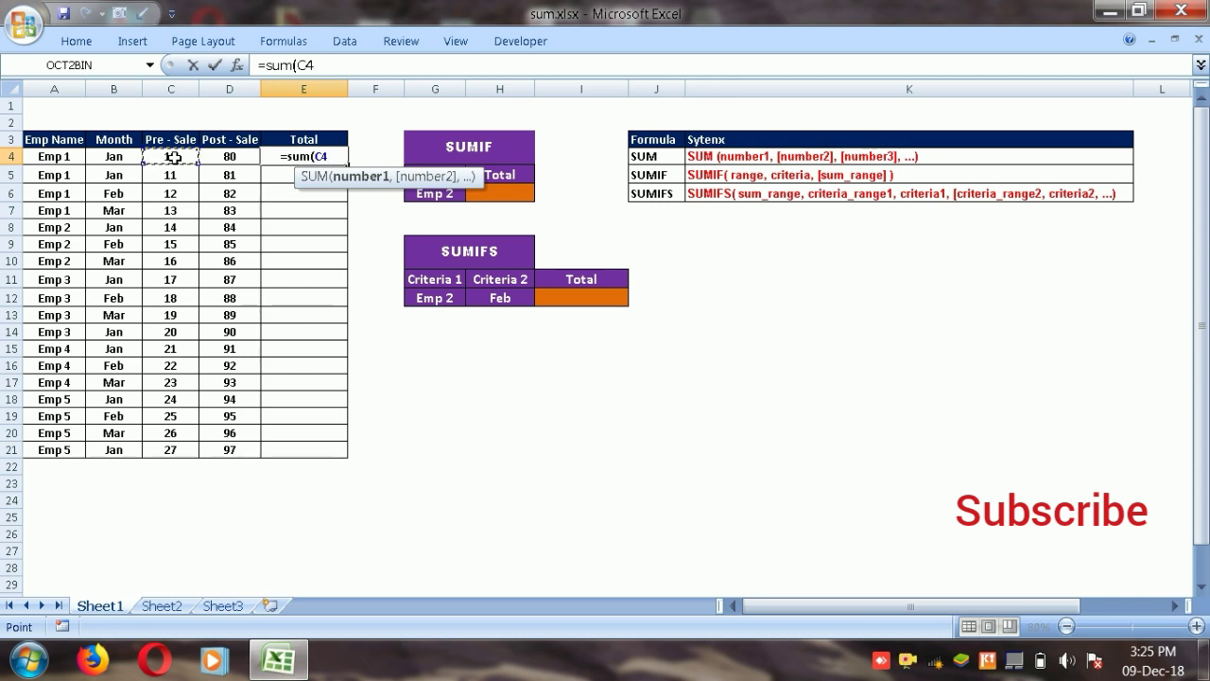
{"action": "key", "text": "shift+Right"}
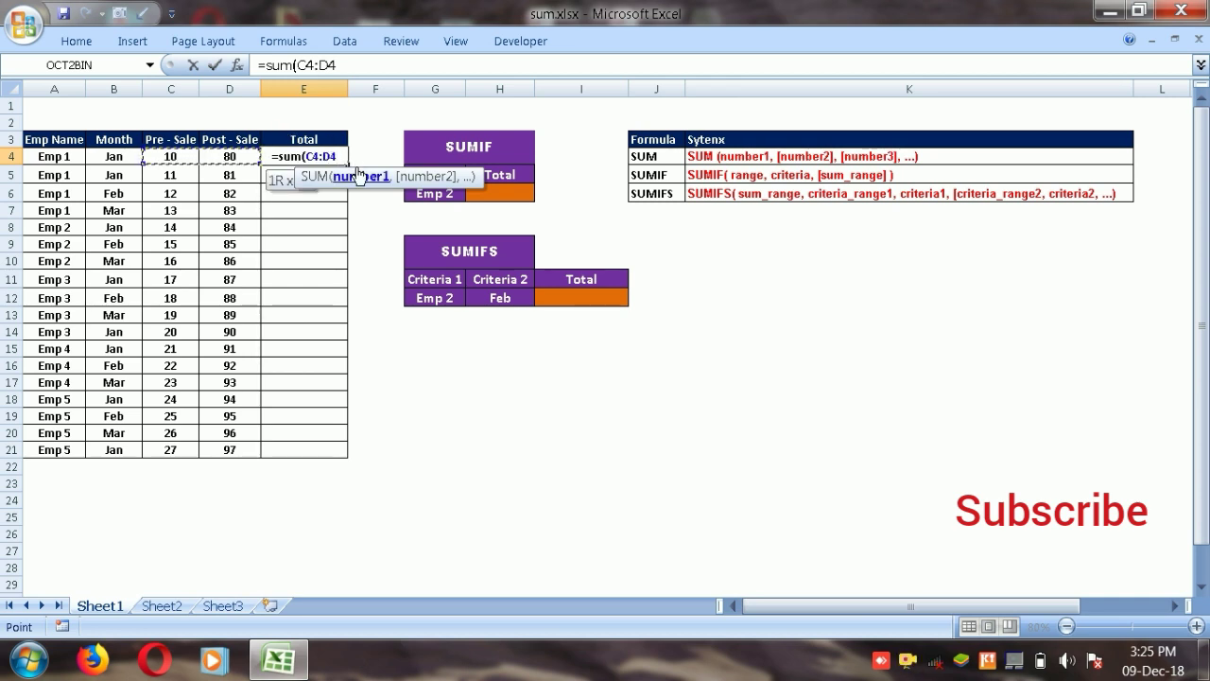
{"action": "type", "text": ")"}
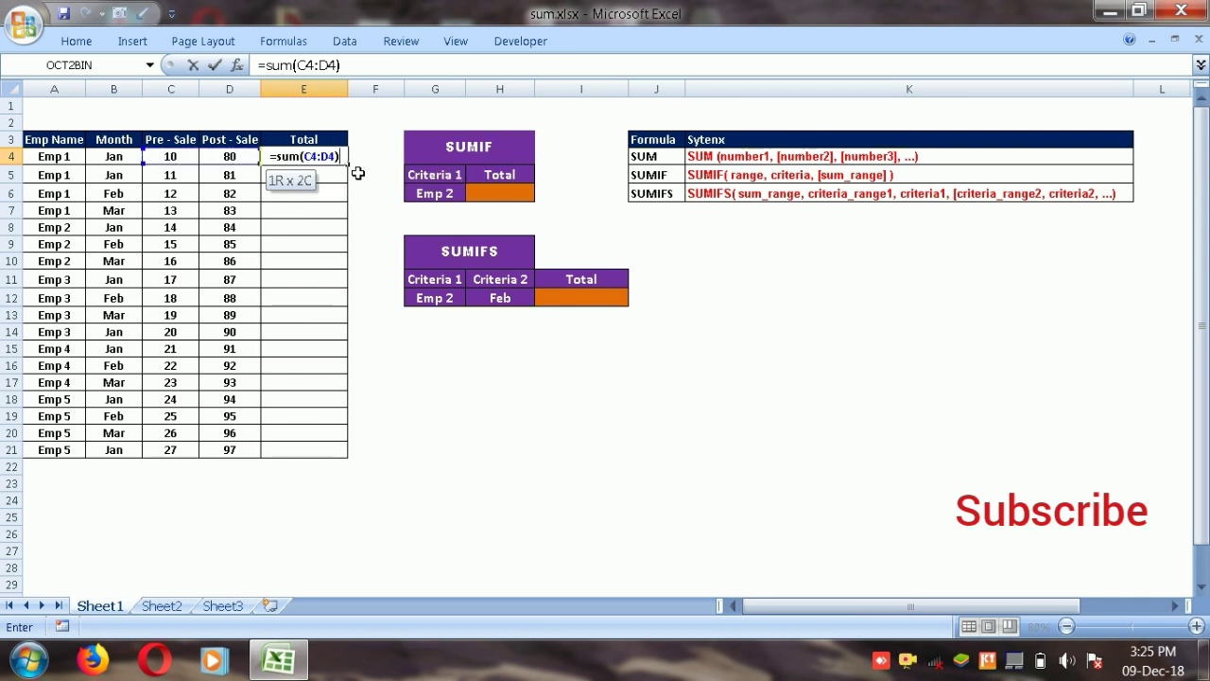
{"action": "key", "text": "Return"}
{"action": "left_click", "coordinate": [324, 160]}
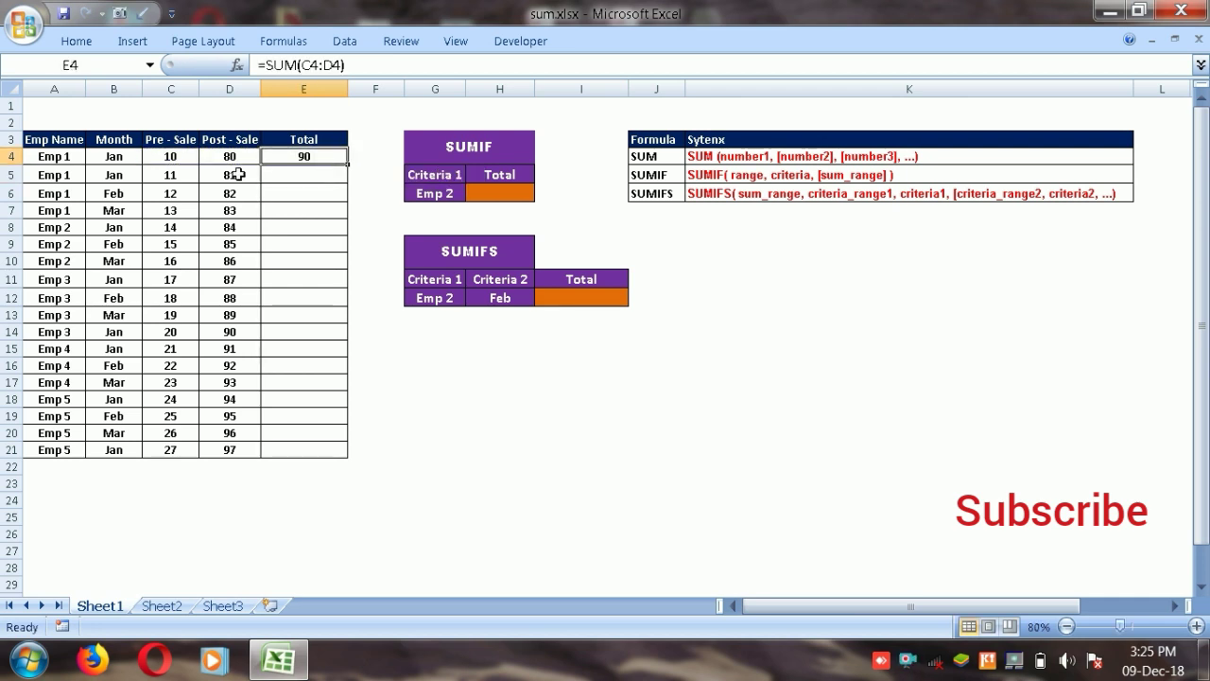
{"action": "double_click", "coordinate": [349, 166]}
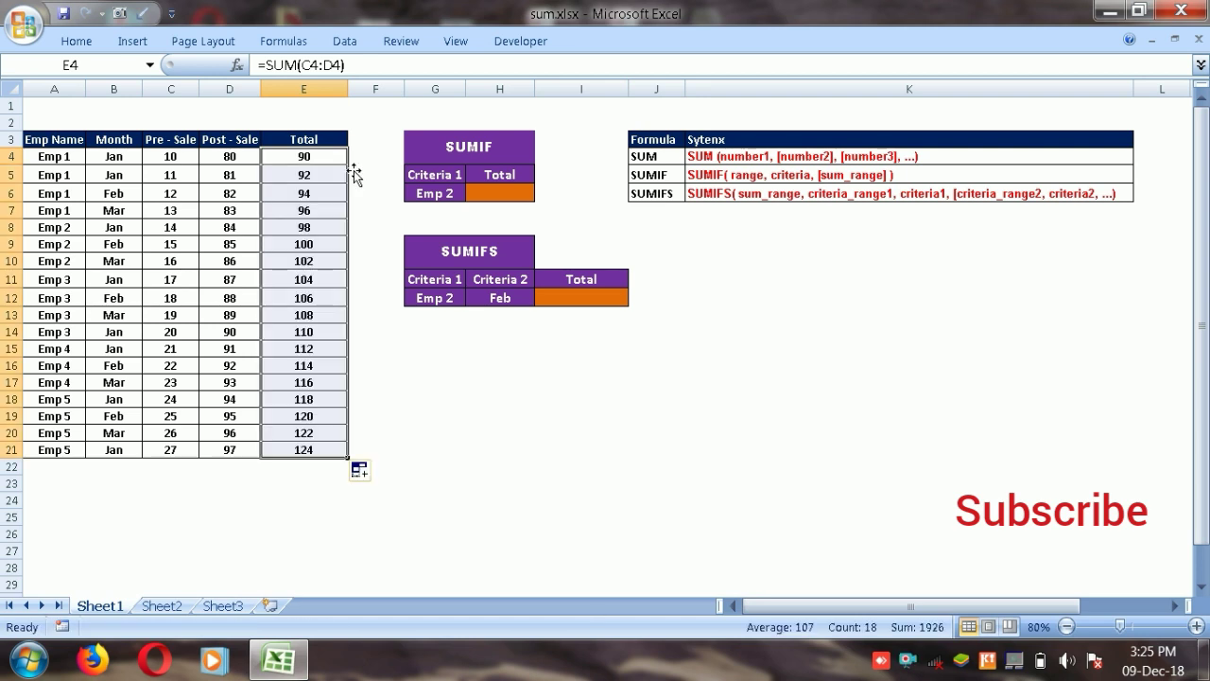
Check the SUM formula in each Total cell from E4 to E21 and compare it with the SUM syntax.
{"action": "left_click", "coordinate": [319, 161]}
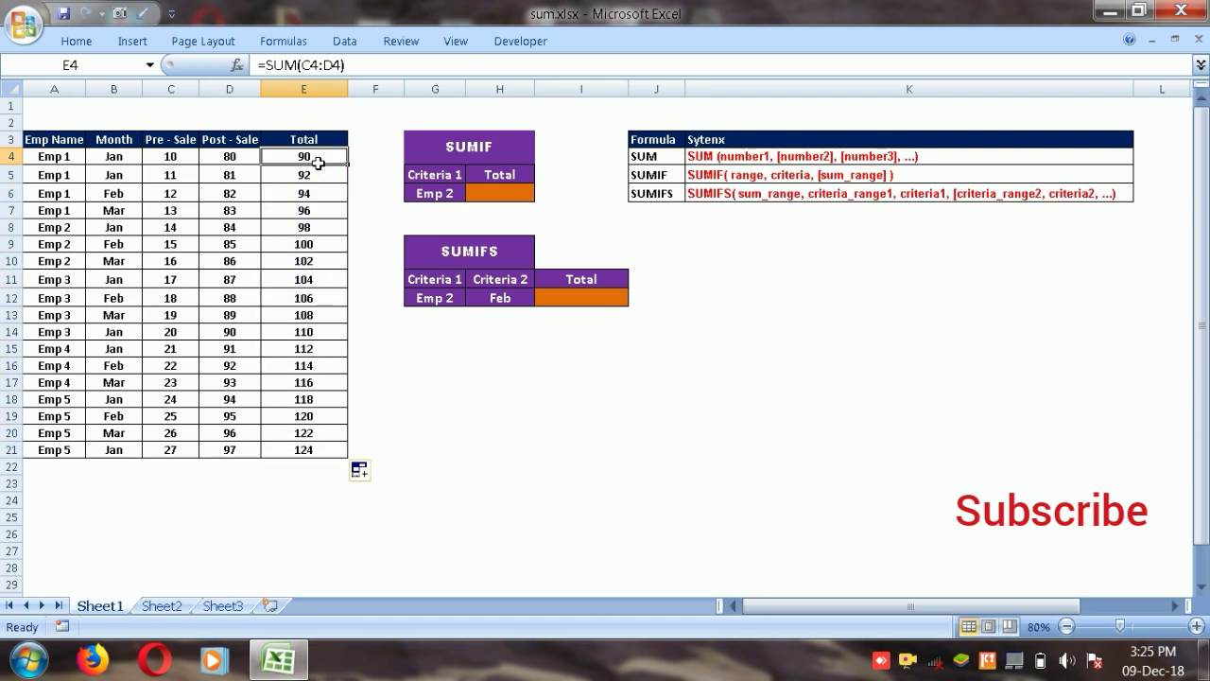
{"action": "key", "text": "Down"}
{"action": "key", "text": "Down"}
{"action": "key", "text": "Down"}
{"action": "key", "text": "Down"}
{"action": "key", "text": "Down"}
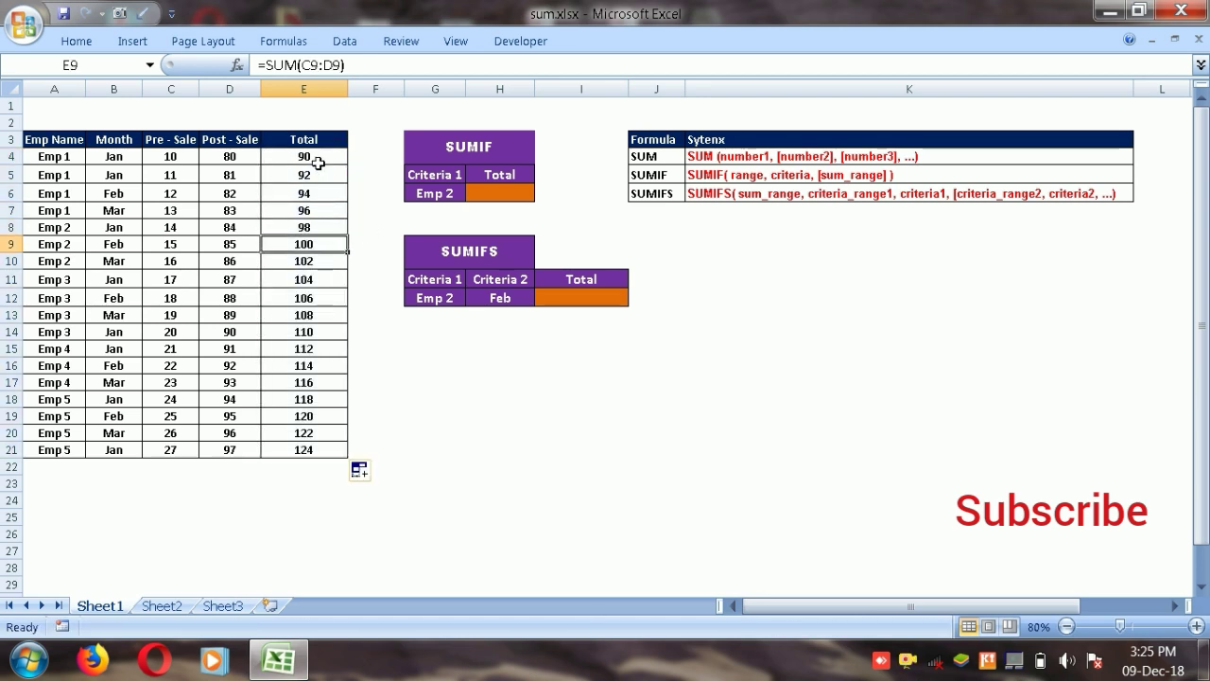
{"action": "key", "text": "Down"}
{"action": "key", "text": "Down"}
{"action": "key", "text": "Down"}
{"action": "key", "text": "Down"}
{"action": "key", "text": "Down"}
{"action": "key", "text": "Down"}
{"action": "key", "text": "Down"}
{"action": "key", "text": "Down"}
{"action": "key", "text": "Down"}
{"action": "key", "text": "Down"}
{"action": "key", "text": "Down"}
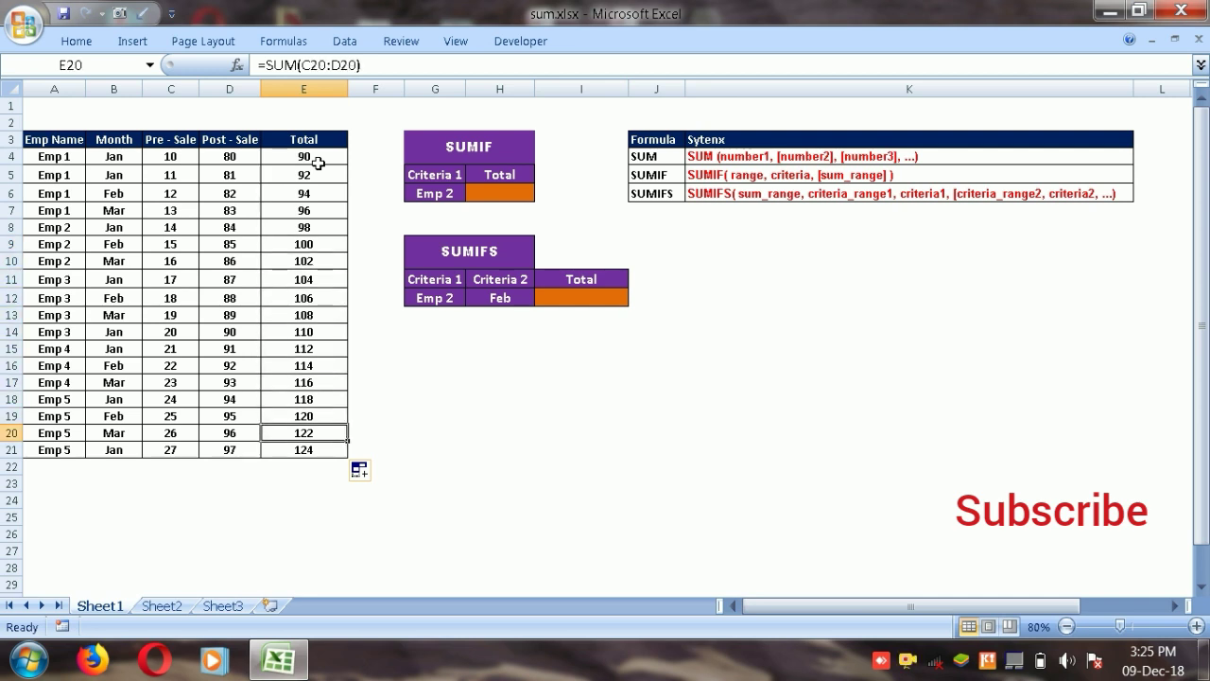
{"action": "key", "text": "Down"}
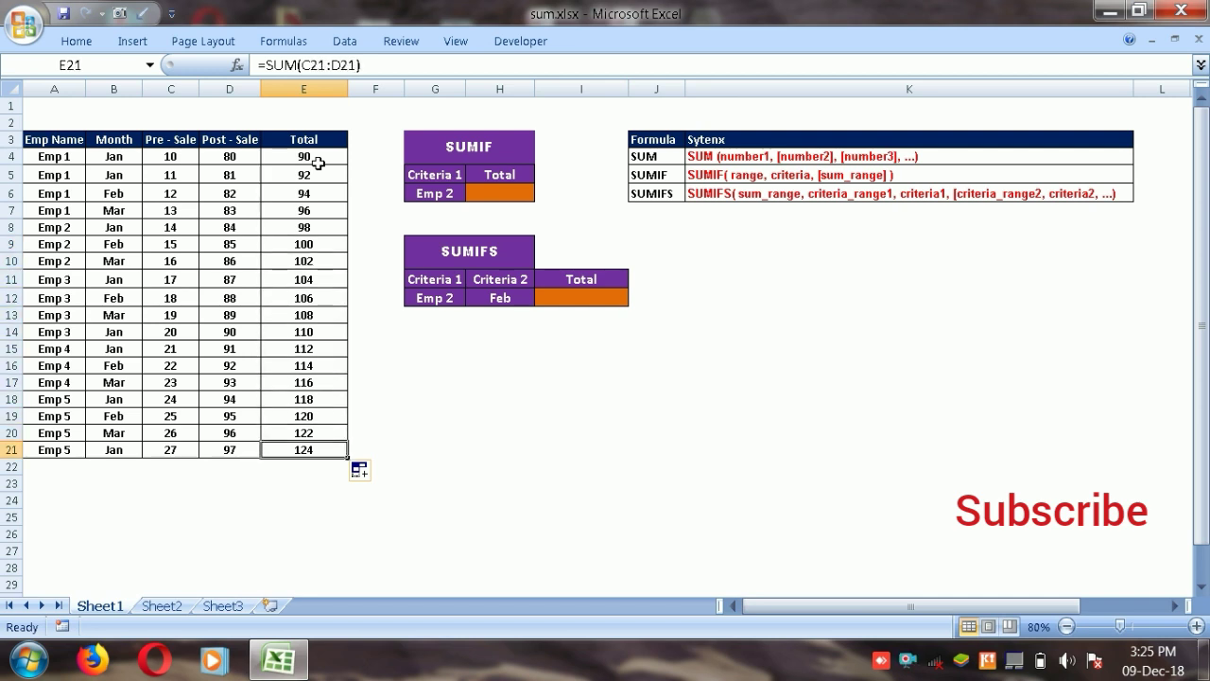
{"action": "left_click", "coordinate": [720, 161]}
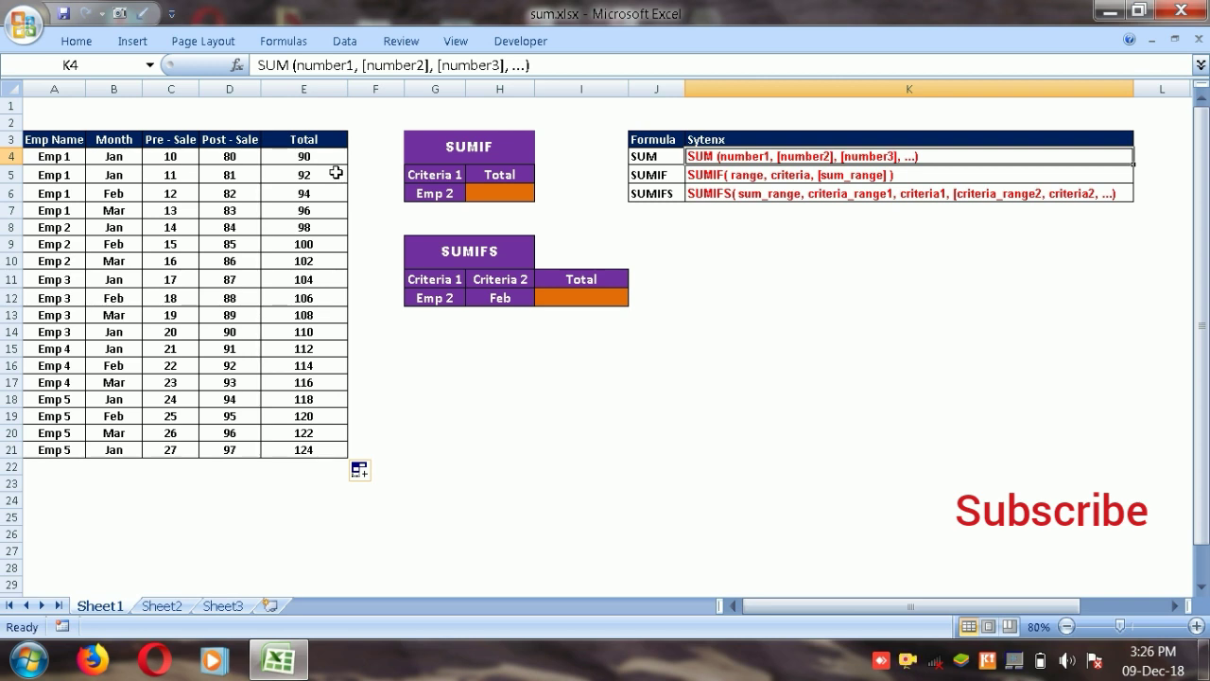
Set Criteria 1 in cell G6 of the SUMIF block to Emp 4, trying Emp 1 first.
{"action": "left_click", "coordinate": [461, 151]}
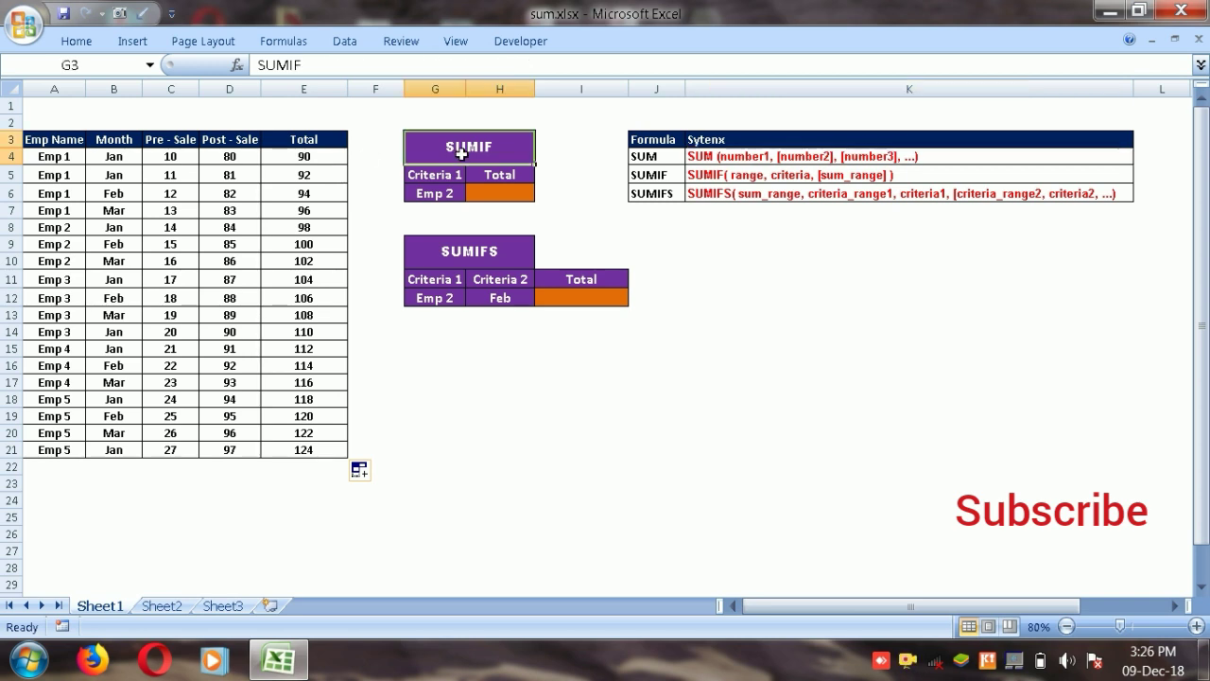
{"action": "left_click", "coordinate": [504, 199]}
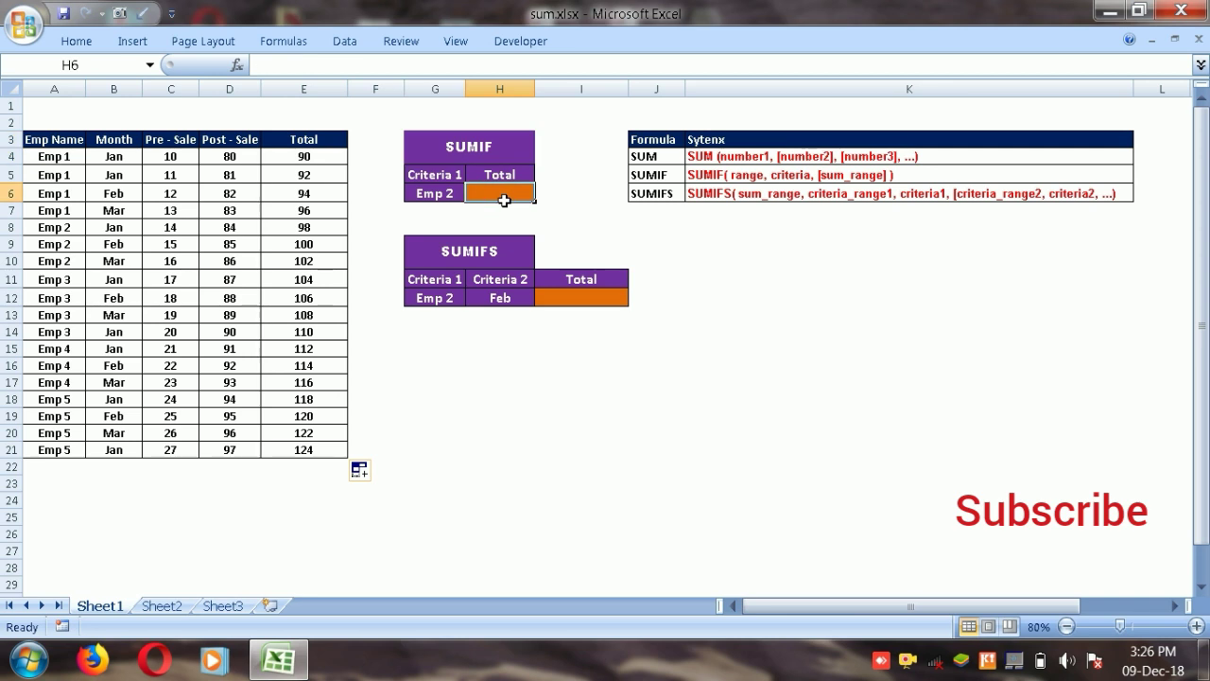
{"action": "left_click", "coordinate": [450, 182]}
{"action": "left_click", "coordinate": [442, 200]}
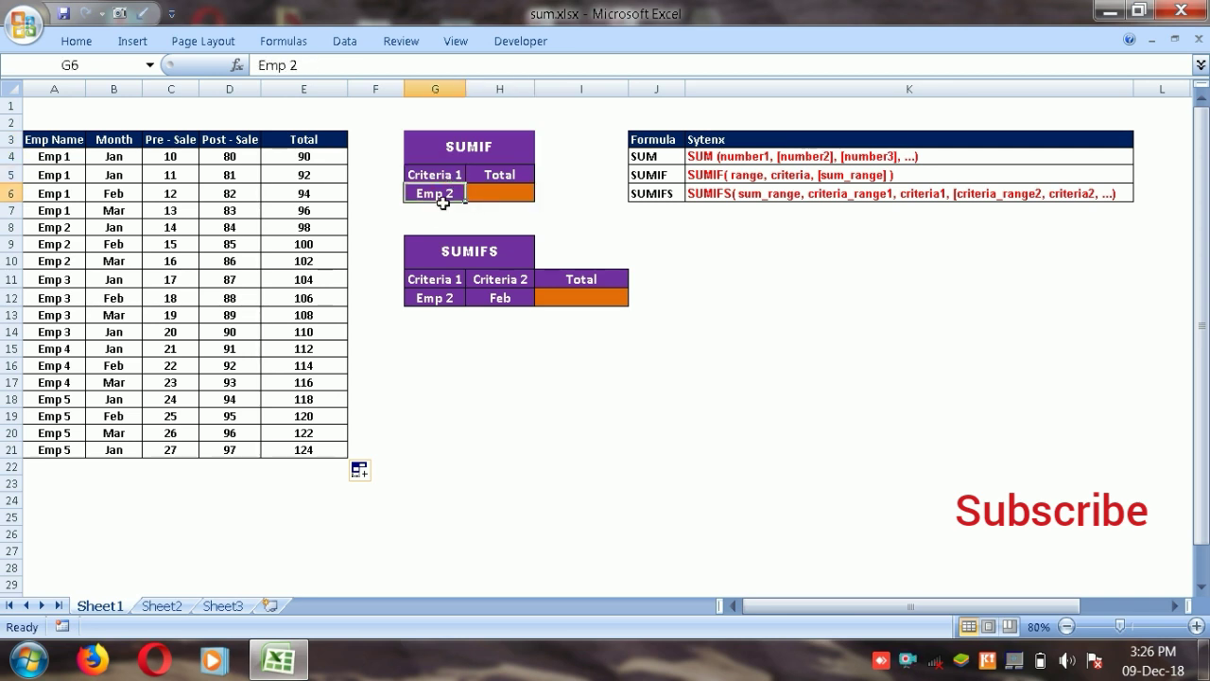
{"action": "left_click", "coordinate": [471, 197]}
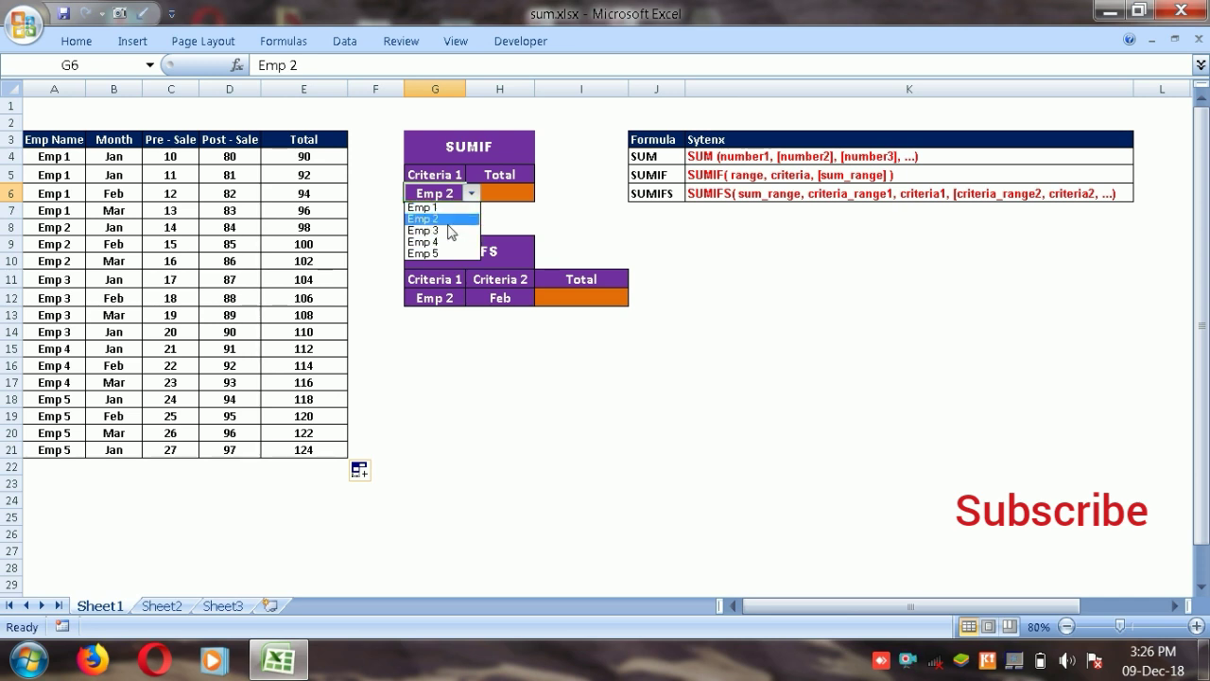
{"action": "left_click", "coordinate": [471, 195]}
{"action": "left_click", "coordinate": [471, 195]}
{"action": "left_click", "coordinate": [456, 208]}
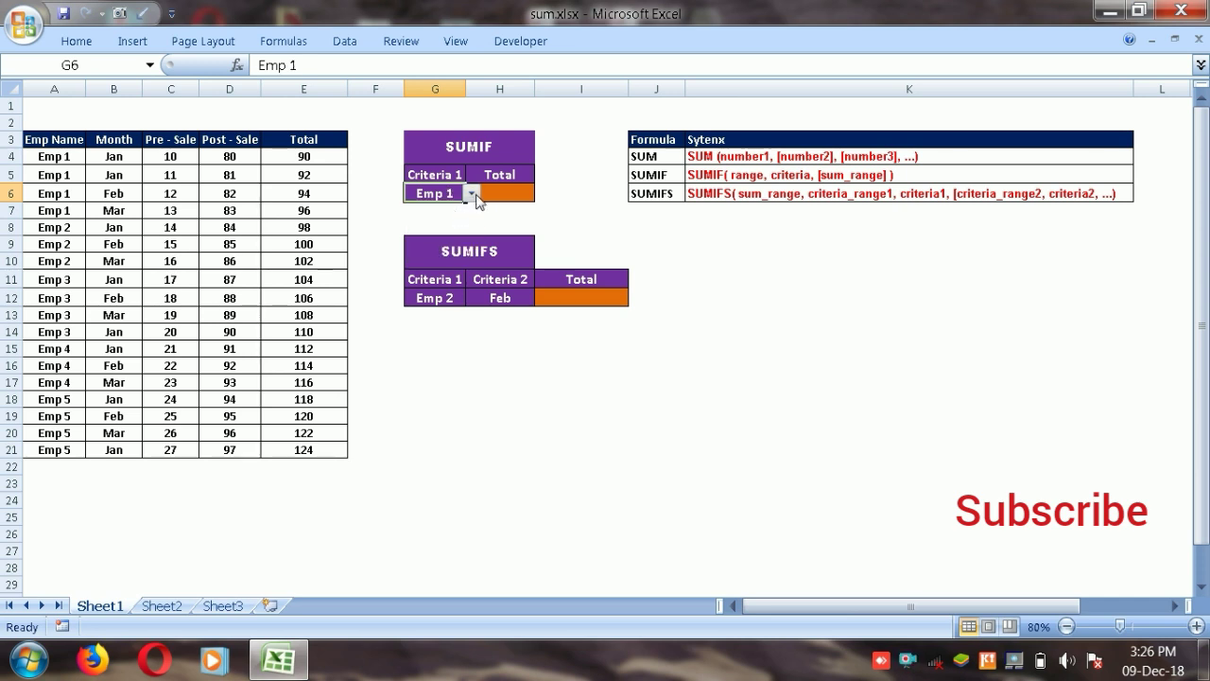
{"action": "left_click", "coordinate": [472, 193]}
{"action": "left_click", "coordinate": [451, 242]}
Compare the first row's Emp Name and Total cells with the Criteria 1 cell in the SUMIF block.
{"action": "left_click", "coordinate": [517, 208]}
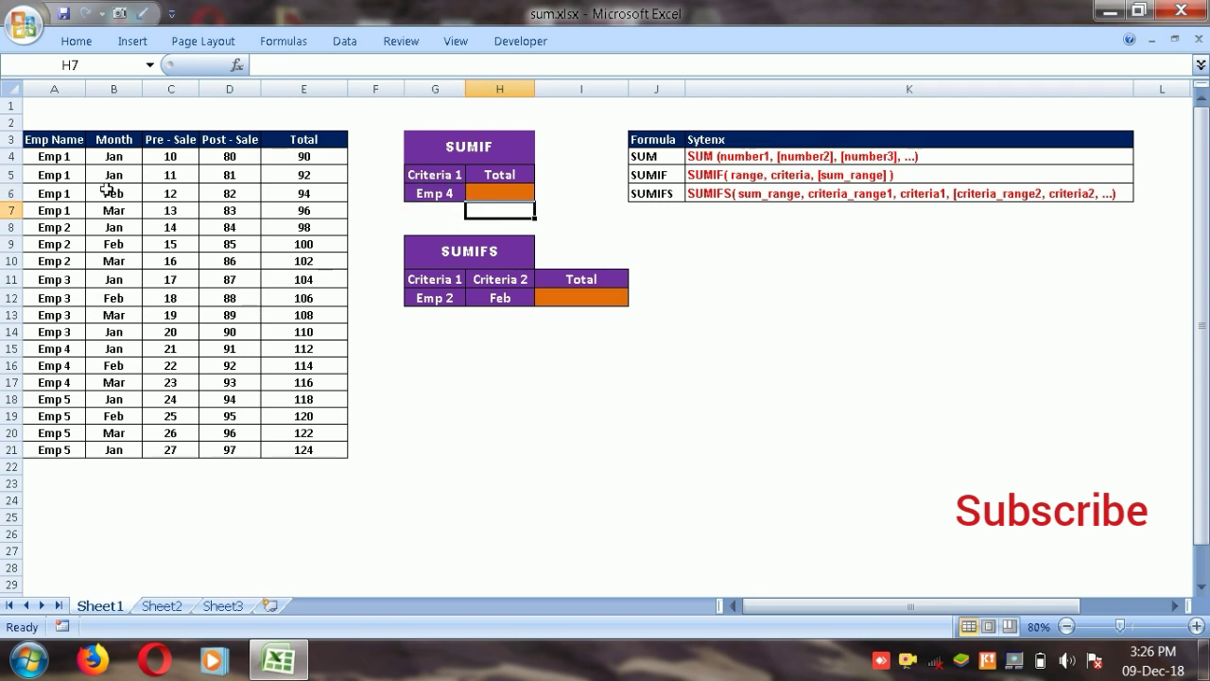
{"action": "left_click", "coordinate": [77, 159]}
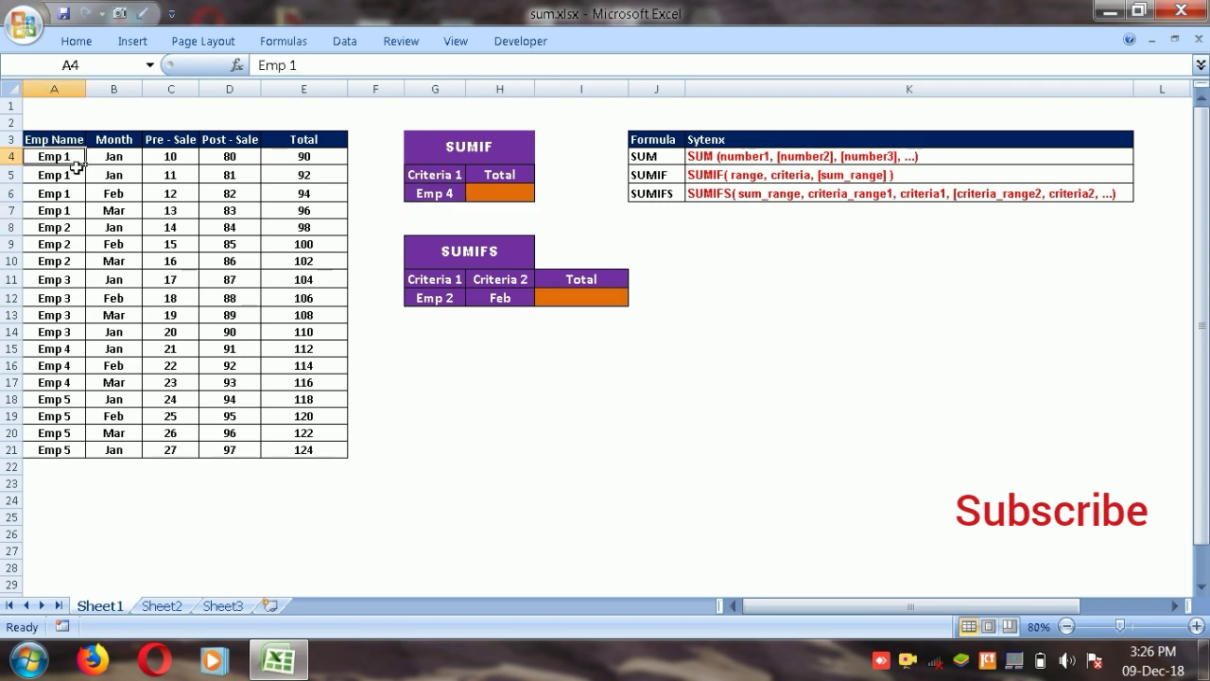
{"action": "left_click", "coordinate": [322, 161]}
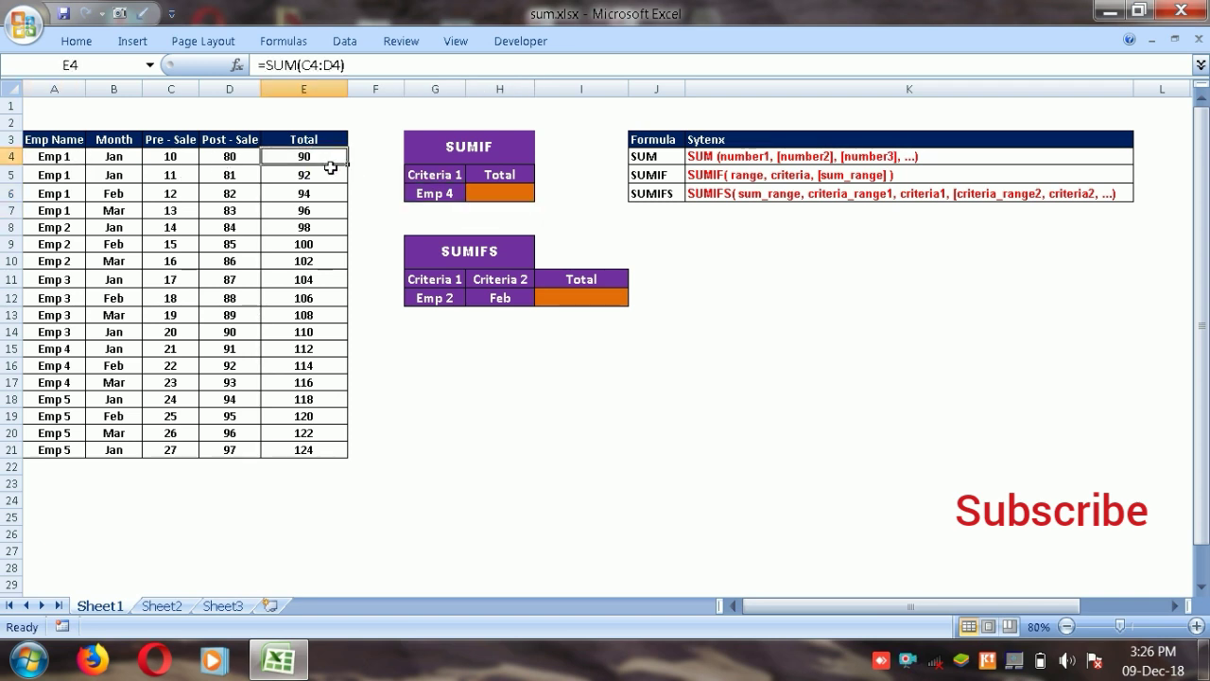
{"action": "left_click", "coordinate": [505, 227]}
{"action": "left_click", "coordinate": [449, 194]}
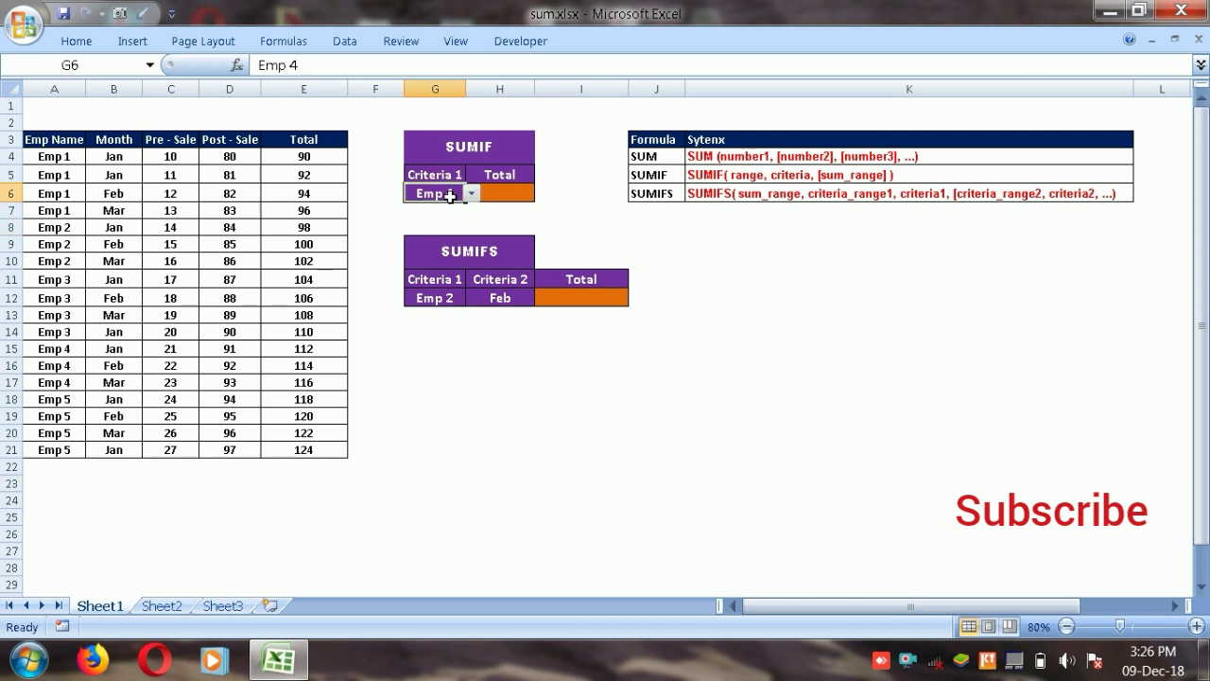
Start a SUMIF formula in cell H6 with the Emp Name cells A4:A21 as its range.
{"action": "left_click", "coordinate": [502, 196]}
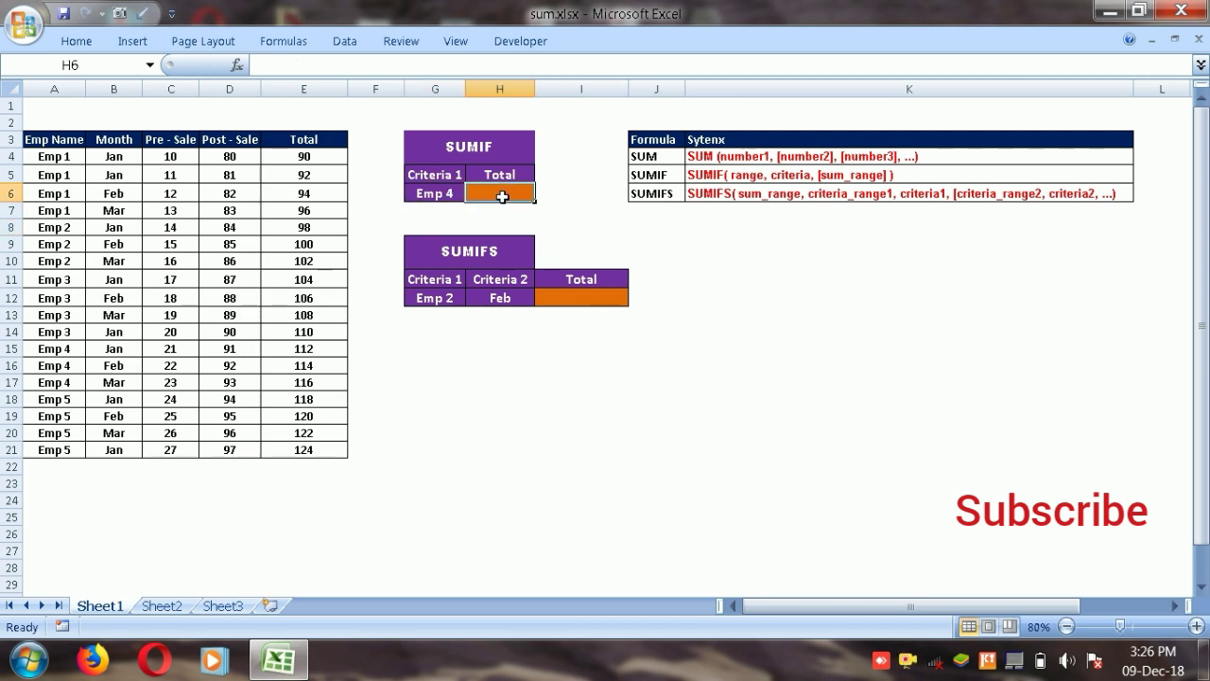
{"action": "type", "text": "=sum"}
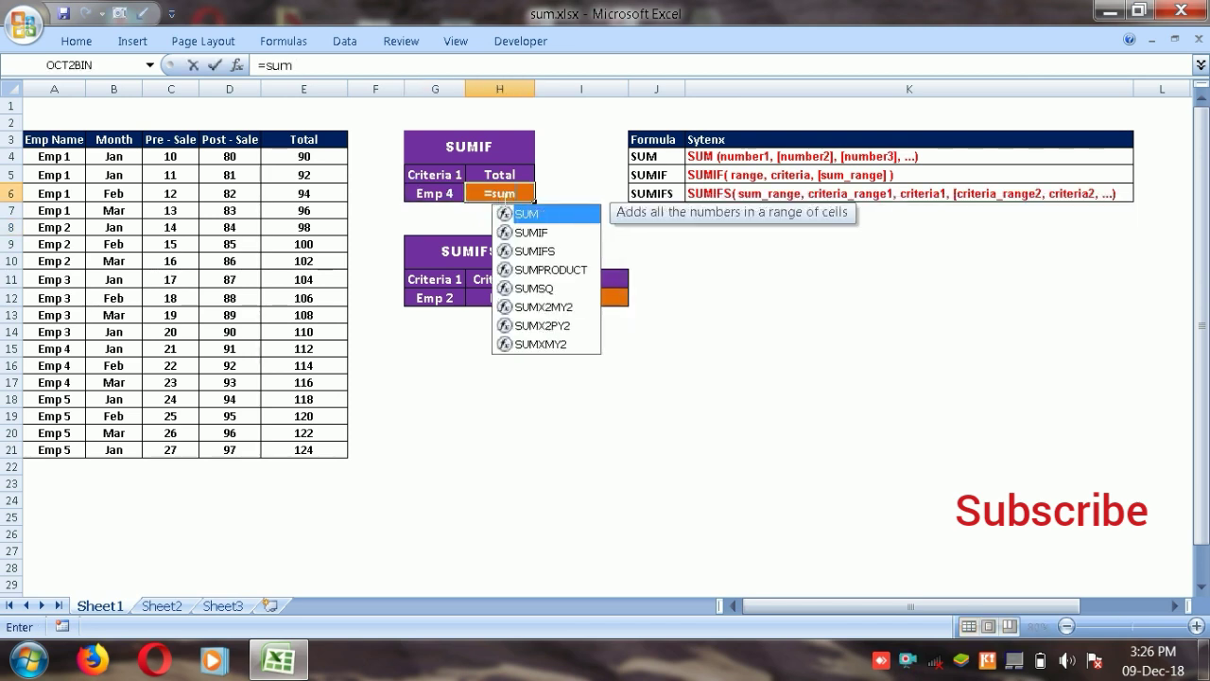
{"action": "type", "text": "if"}
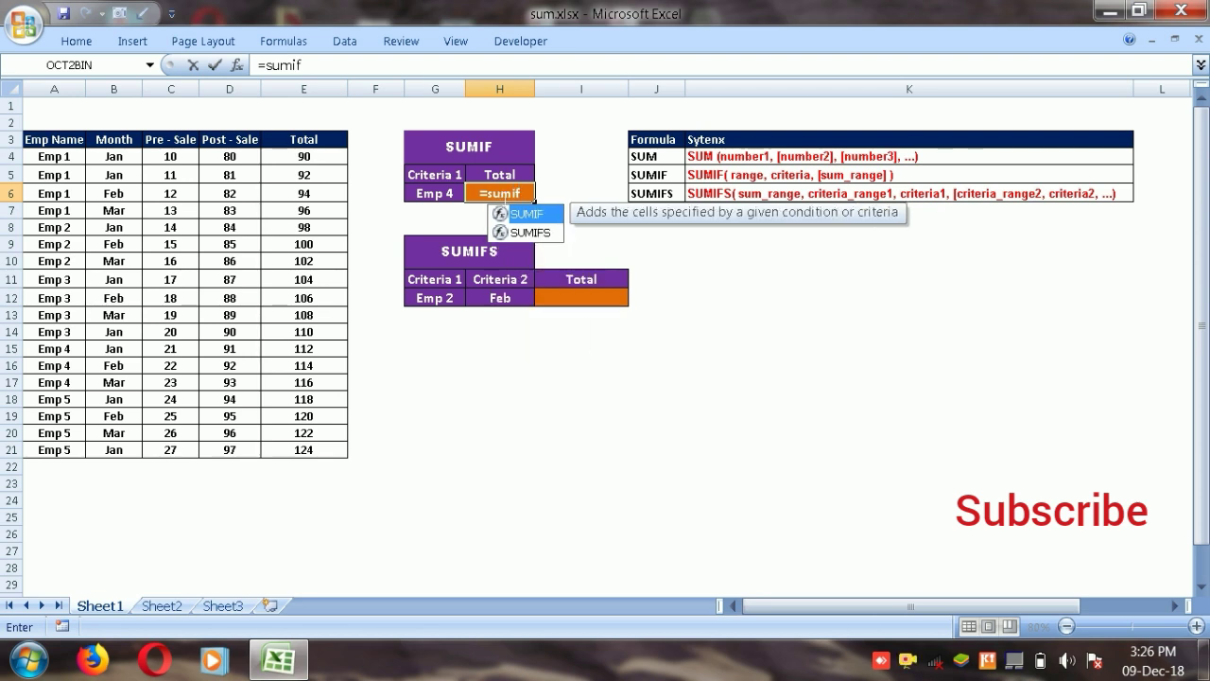
{"action": "type", "text": "("}
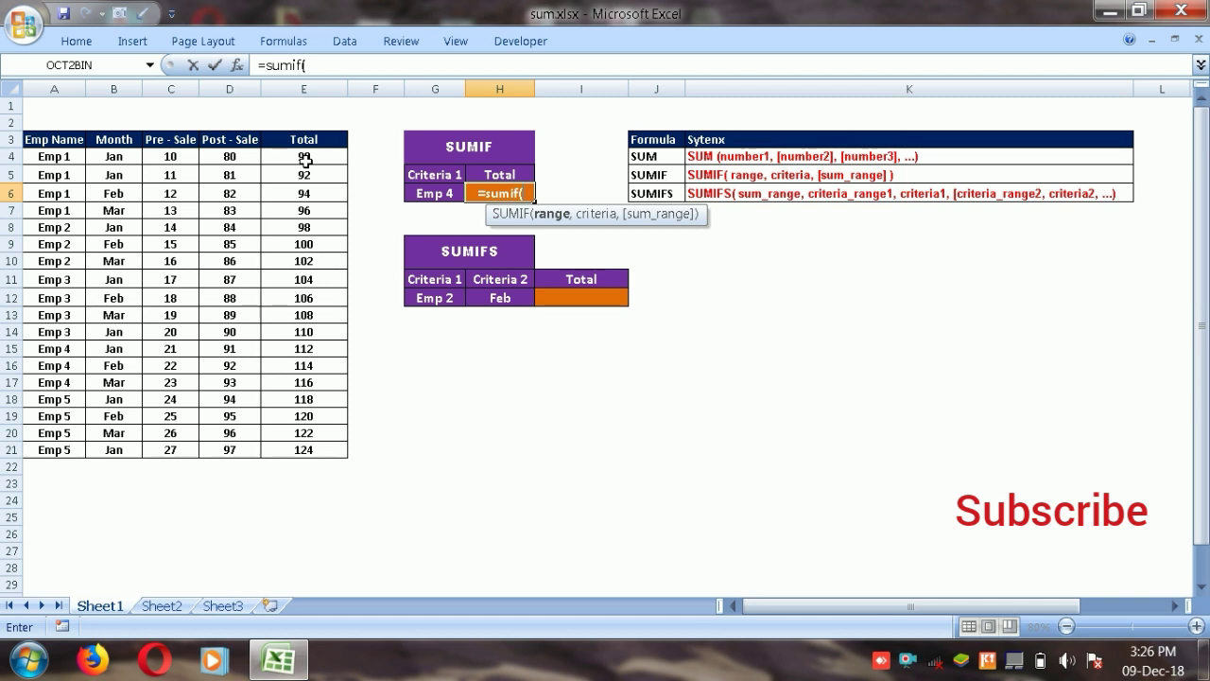
{"action": "left_click", "coordinate": [55, 163]}
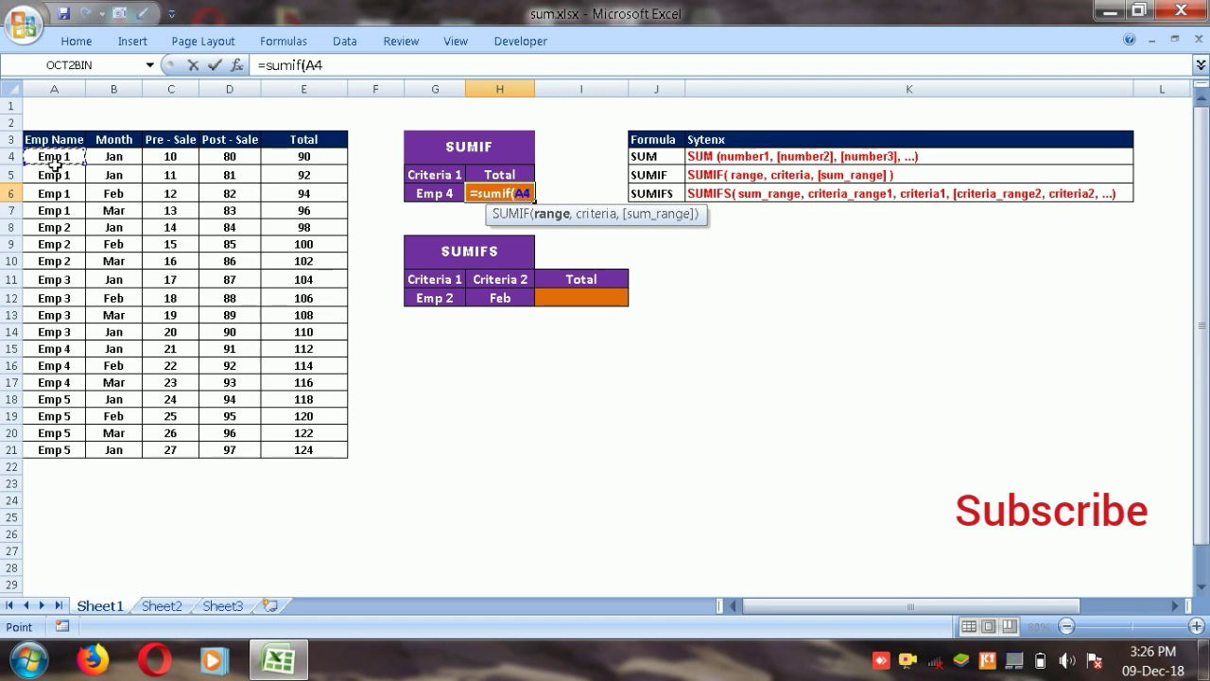
{"action": "left_click_drag", "start_coordinate": [56, 163], "coordinate": [83, 453]}
{"action": "type", "text": ","}
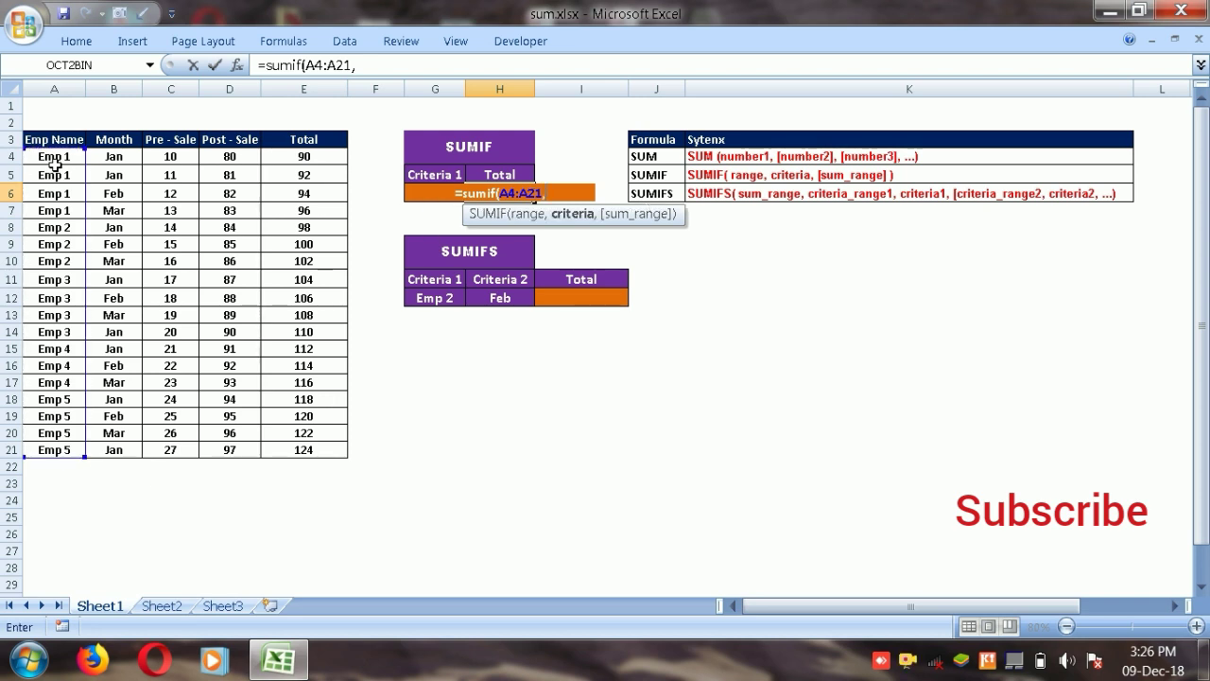
Add cell G6 as the SUMIF criteria, using the absolute reference $G$6.
{"action": "left_click", "coordinate": [429, 195]}
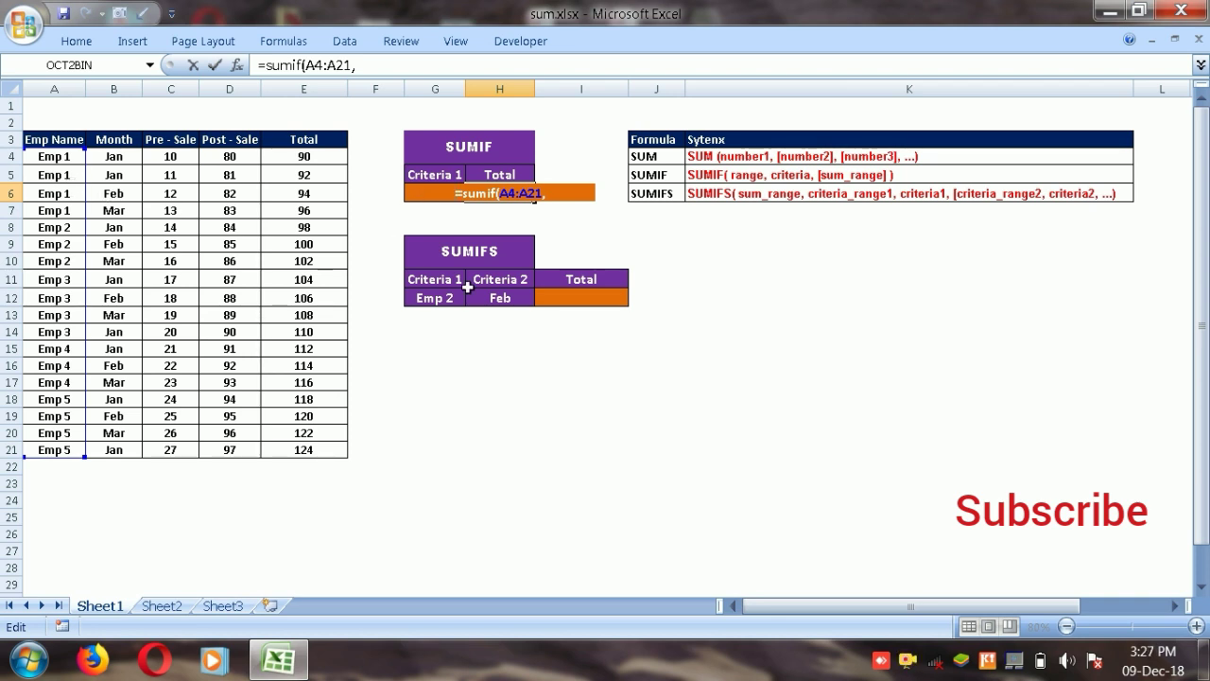
{"action": "type", "text": "g6"}
{"action": "key", "text": "BackSpace"}
{"action": "key", "text": "BackSpace"}
{"action": "left_click", "coordinate": [556, 197]}
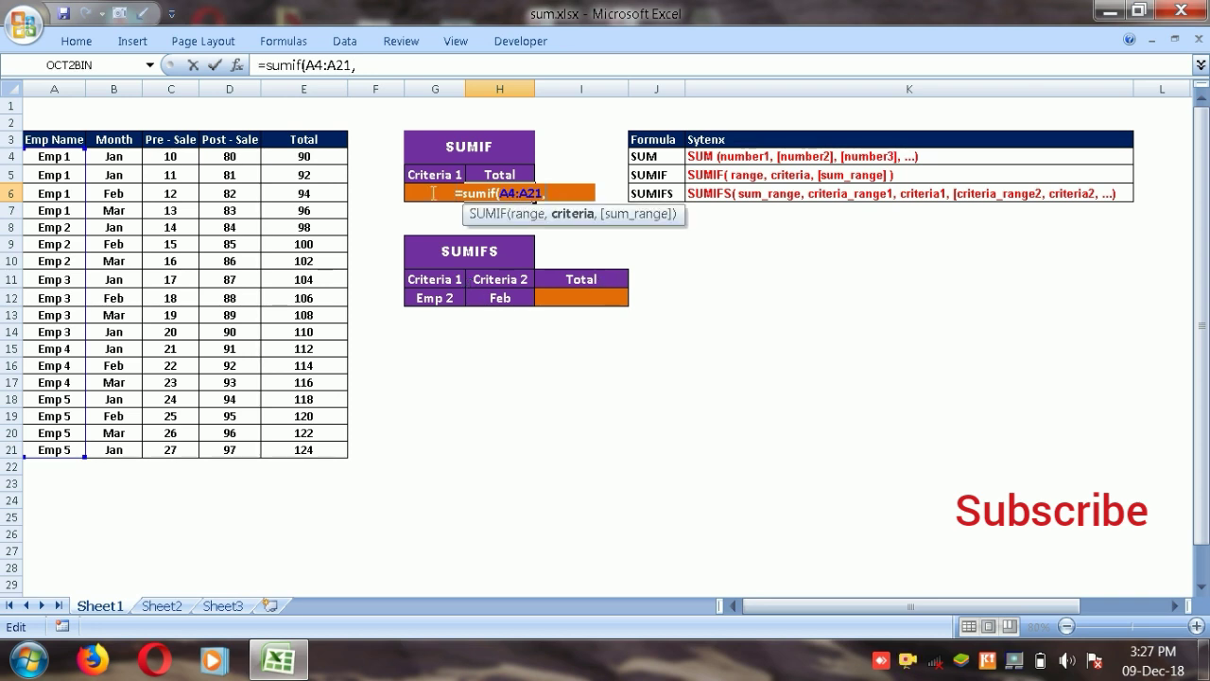
{"action": "type", "text": "g6"}
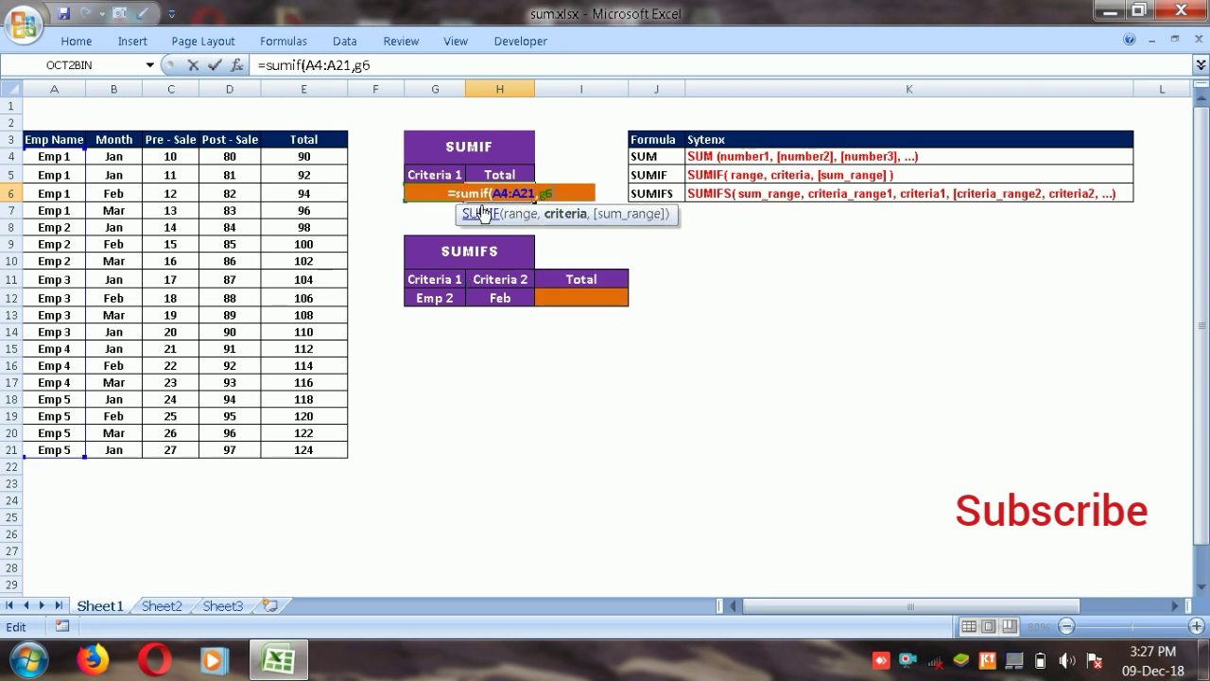
{"action": "key", "text": "F4"}
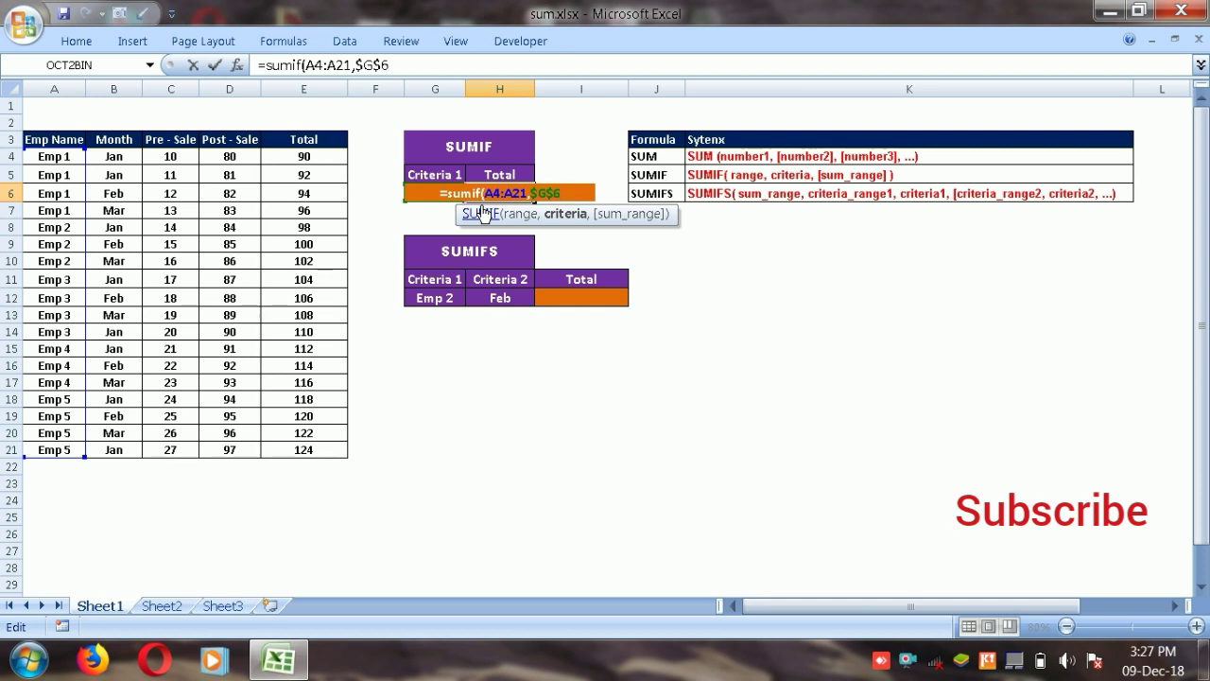
{"action": "type", "text": ","}
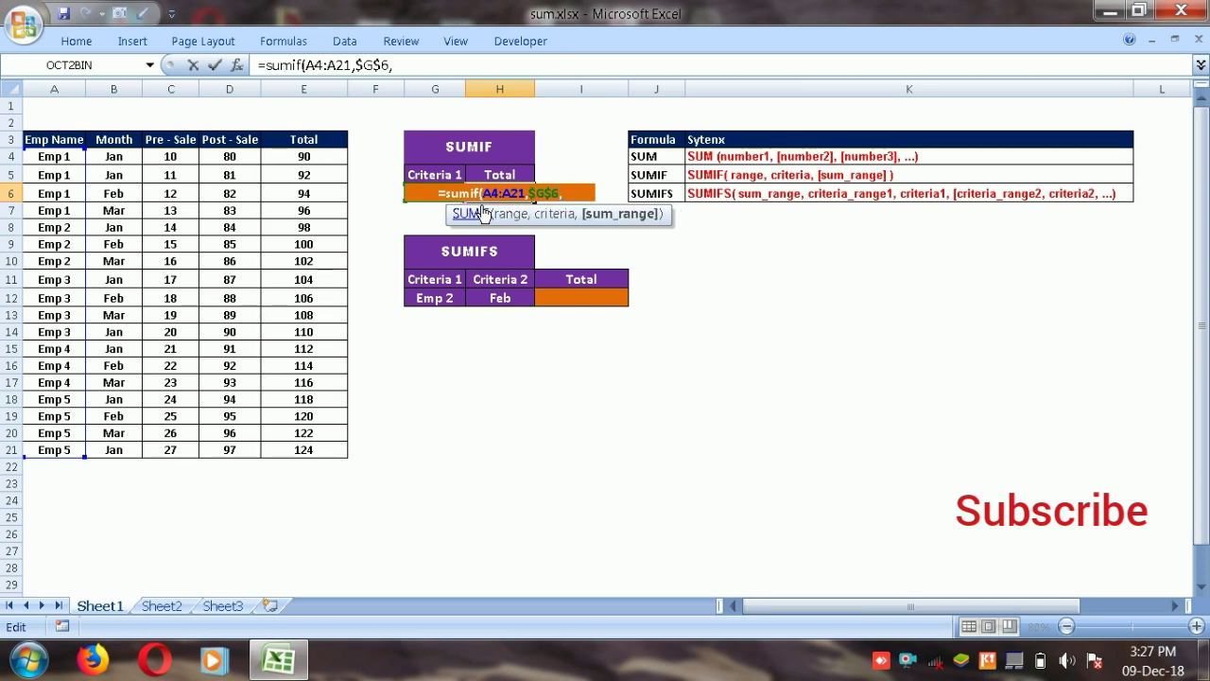
Add the Total cells E4:E21 as the sum range and complete the formula as =SUMIF(A4:A21,$G$6,E4:E21).
{"action": "left_click", "coordinate": [318, 164]}
{"action": "left_click_drag", "start_coordinate": [319, 163], "coordinate": [322, 450]}
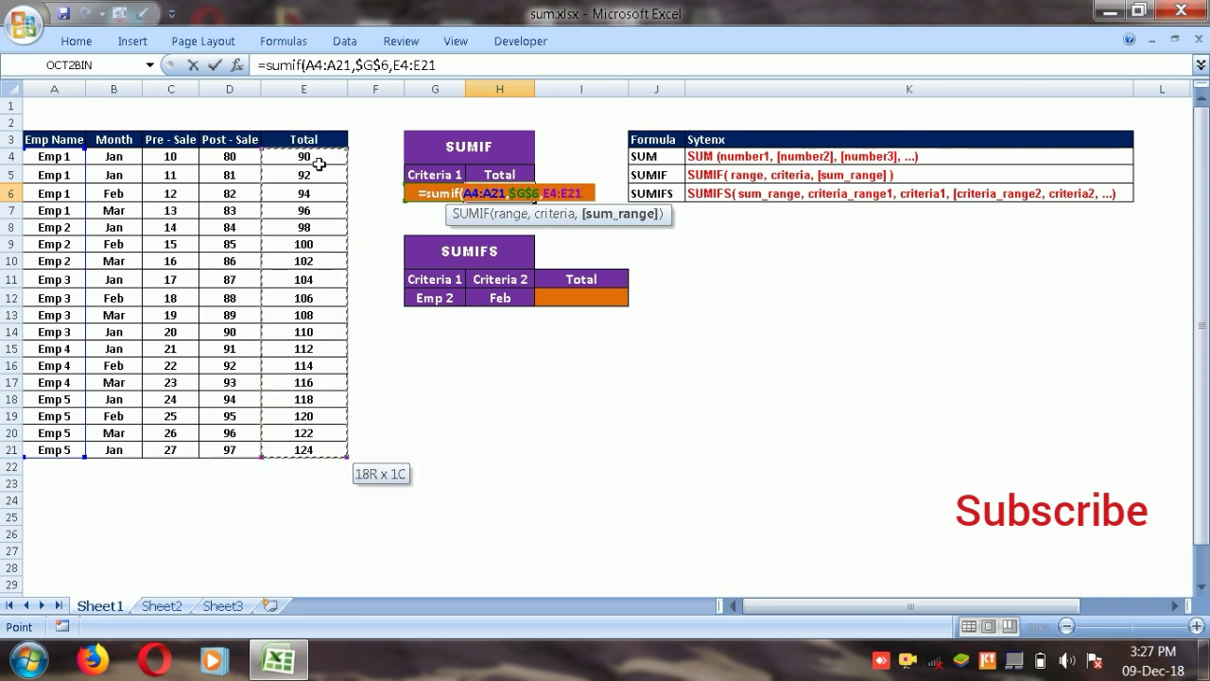
{"action": "type", "text": ")"}
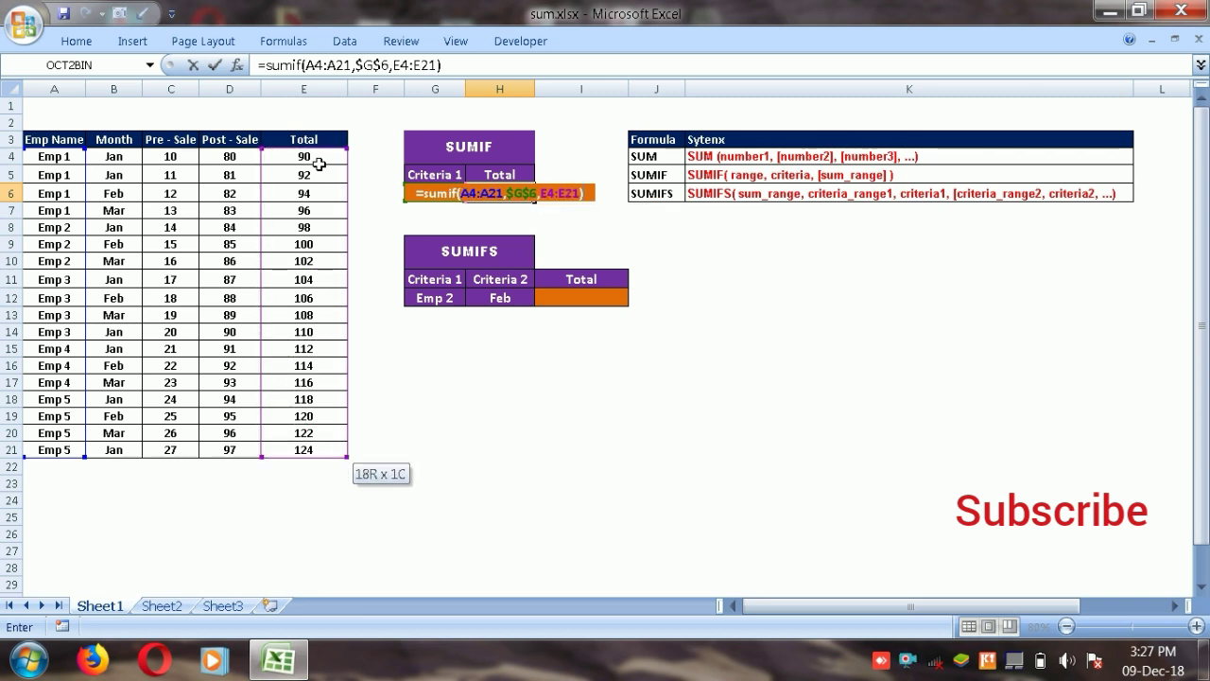
{"action": "key", "text": "Return"}
{"action": "left_click", "coordinate": [518, 199]}
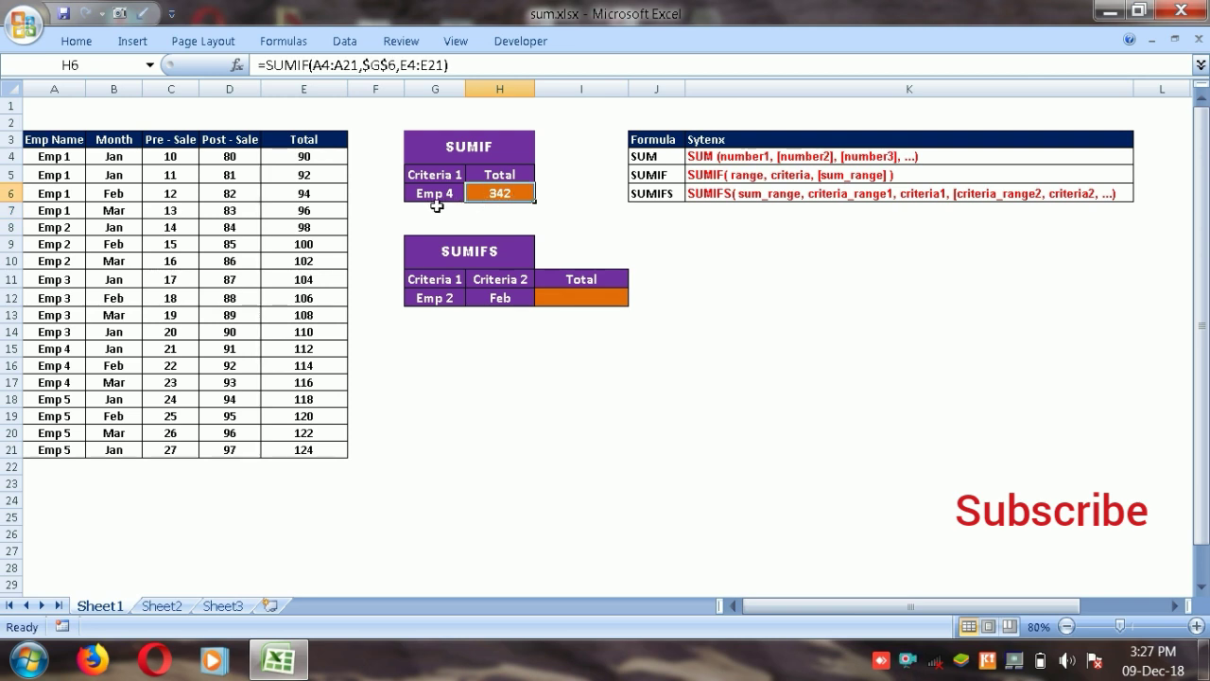
{"action": "left_click", "coordinate": [437, 206]}
{"action": "left_click", "coordinate": [17, 142]}
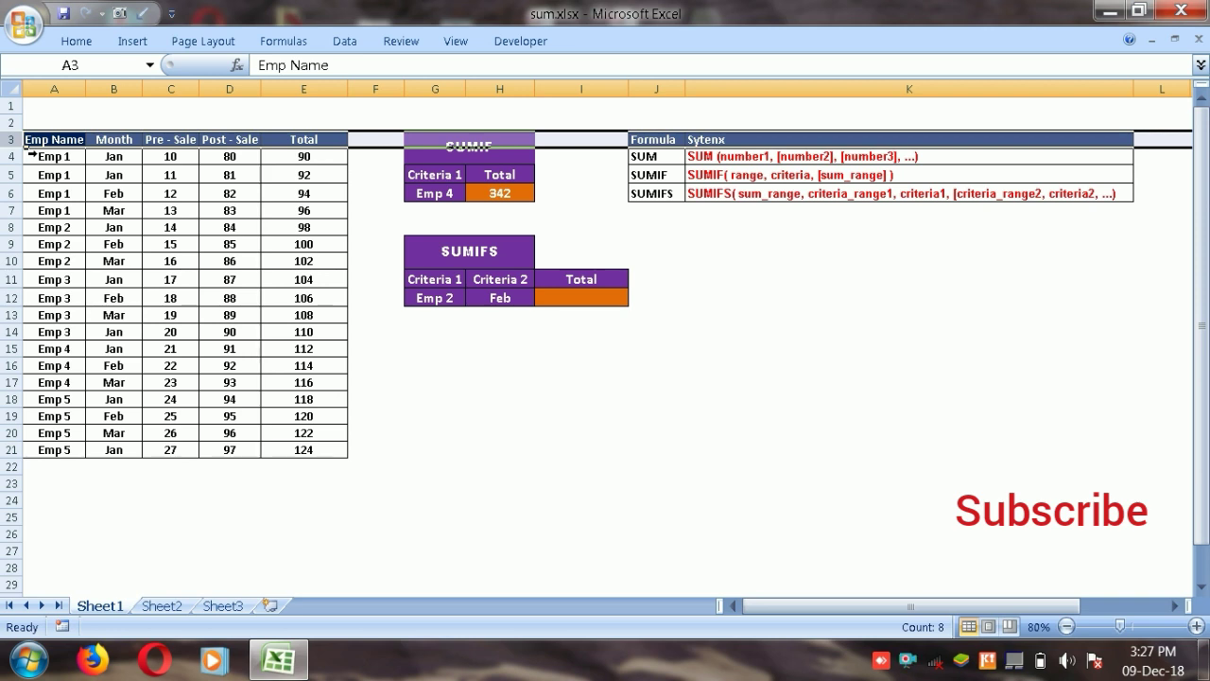
{"action": "key", "text": "ctrl+shift+l"}
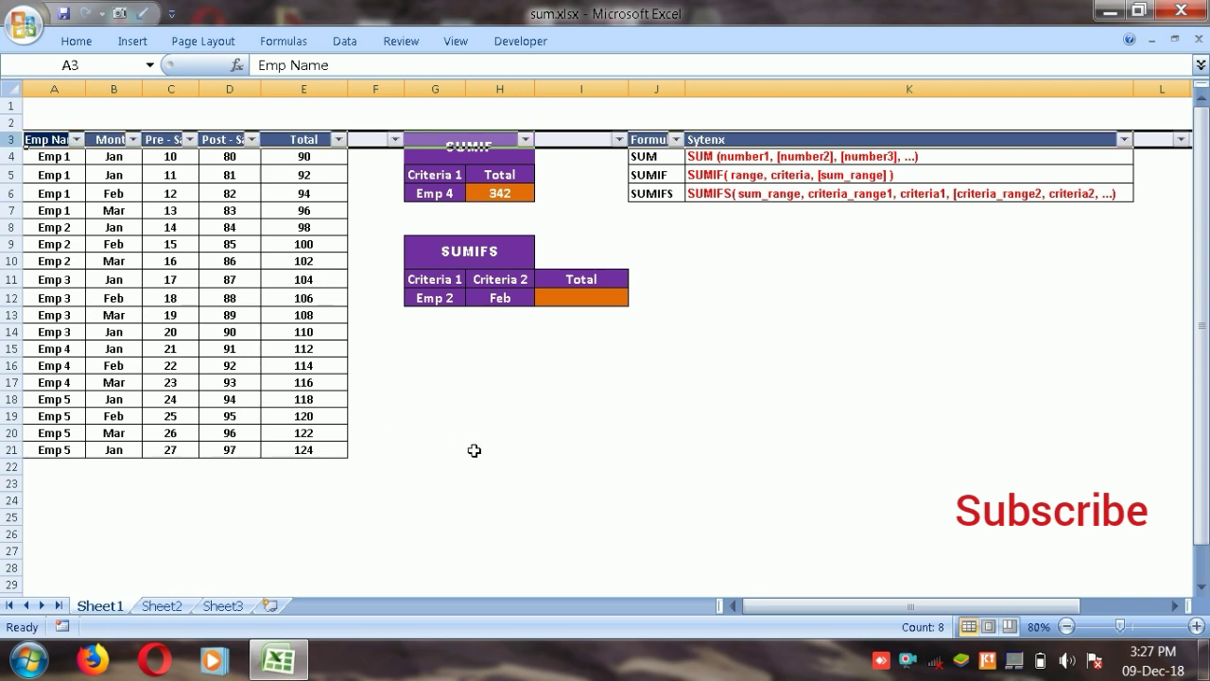
{"action": "left_click", "coordinate": [473, 450]}
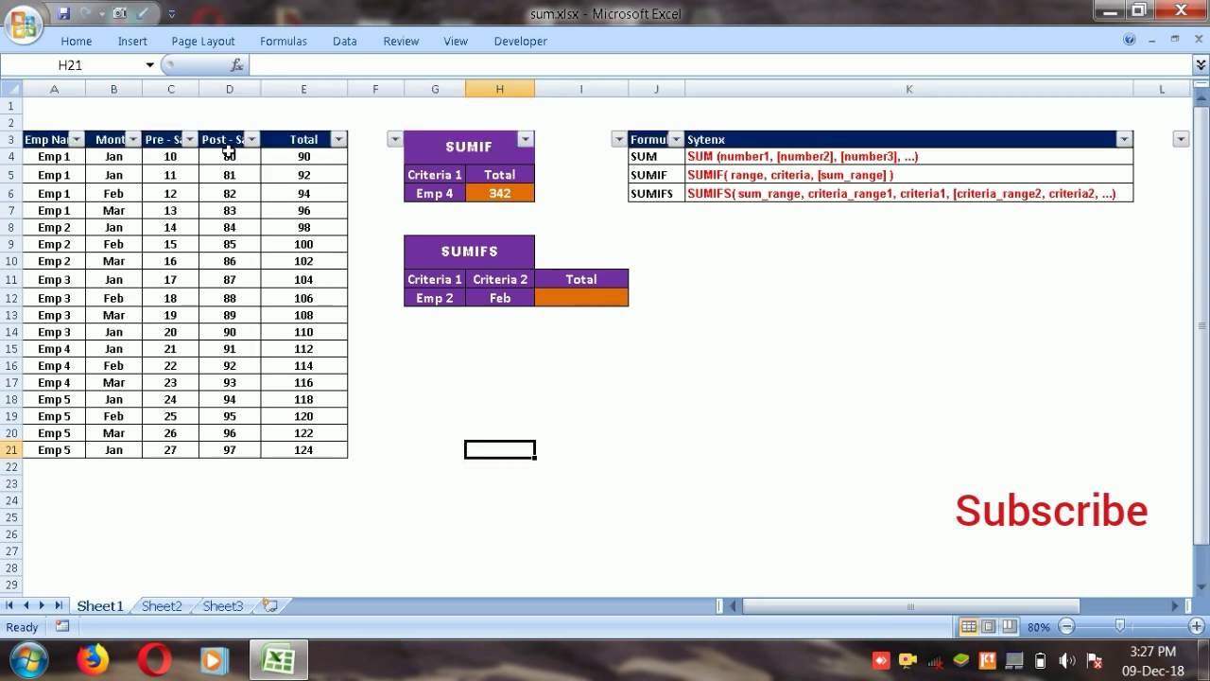
{"action": "left_click", "coordinate": [19, 148]}
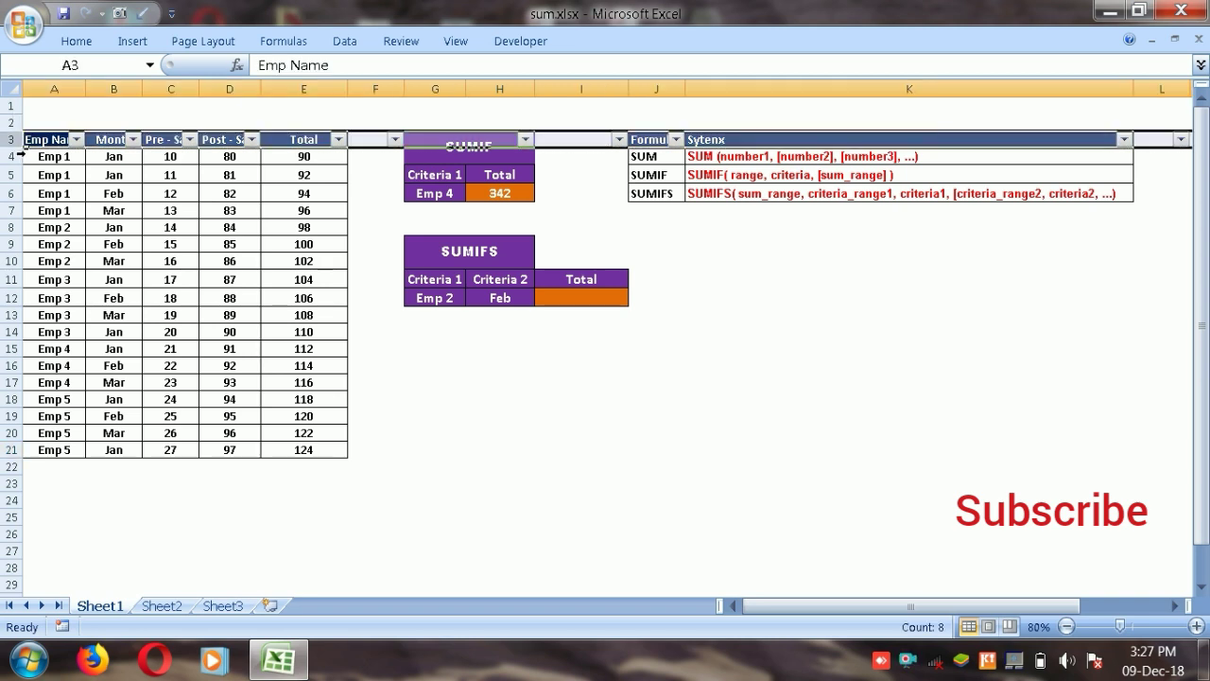
{"action": "key", "text": "ctrl+shift+l"}
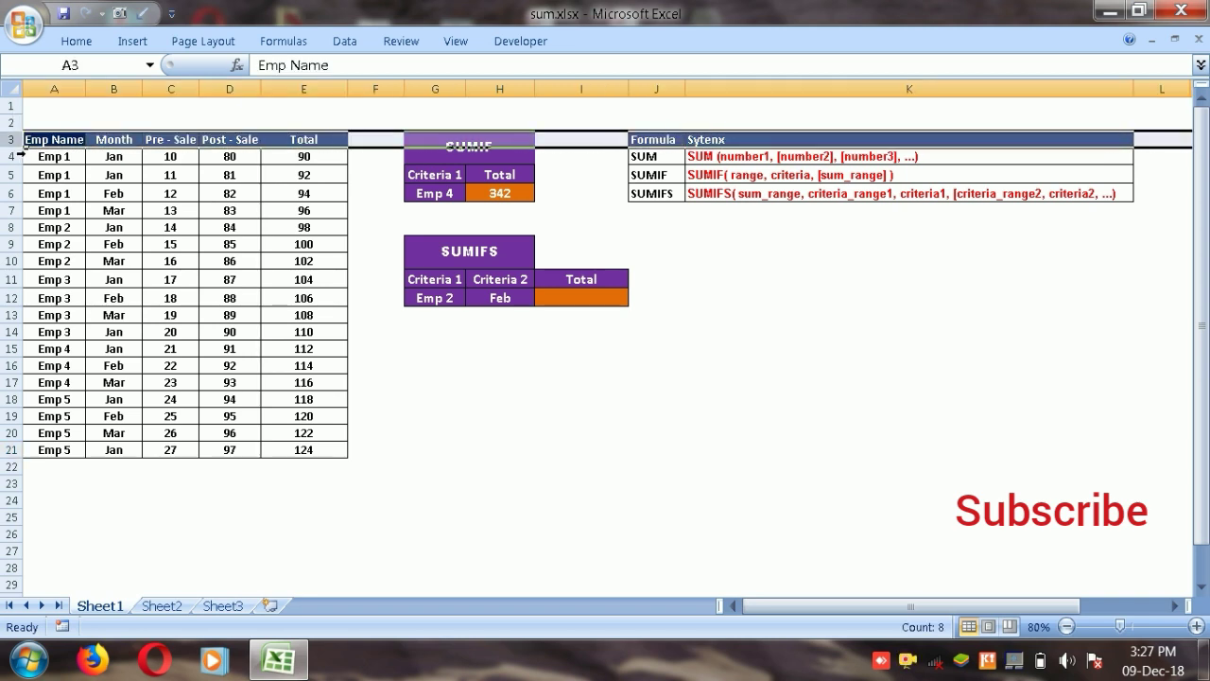
Add a filter to the sales table's header row and filter the Emp Name column to show only Emp 4.
{"action": "left_click", "coordinate": [54, 145]}
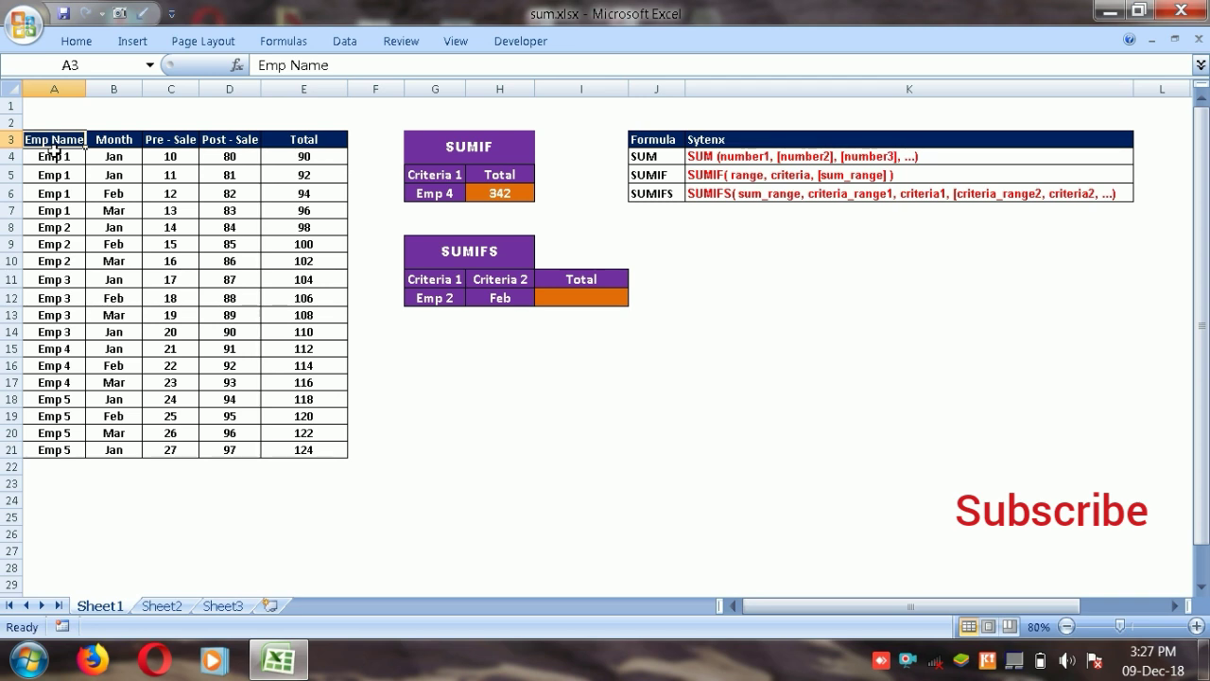
{"action": "key", "text": "ctrl+shift+l"}
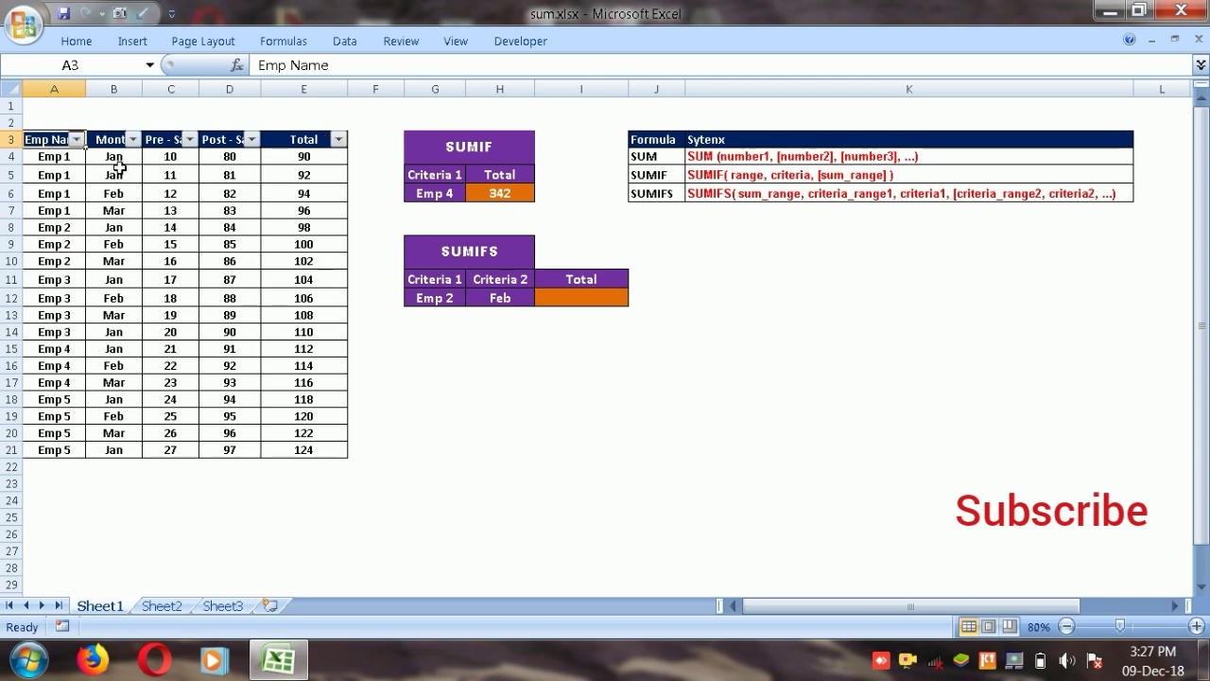
{"action": "left_click", "coordinate": [497, 194]}
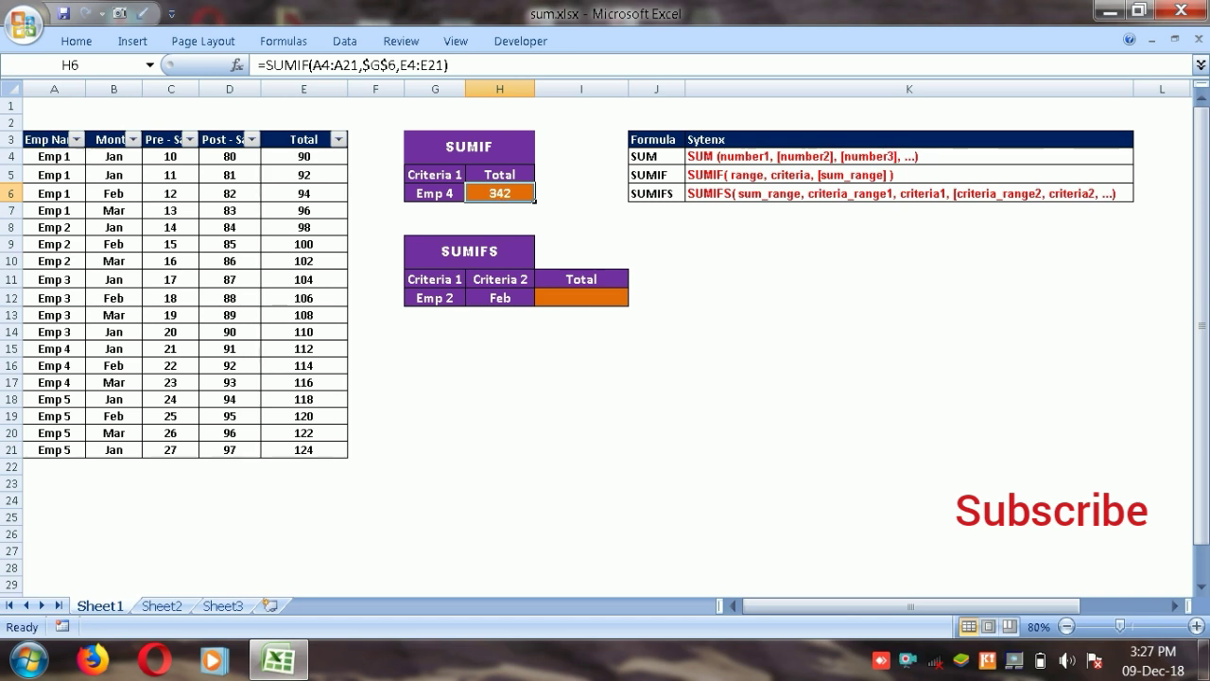
{"action": "left_click", "coordinate": [77, 141]}
{"action": "left_click", "coordinate": [60, 308]}
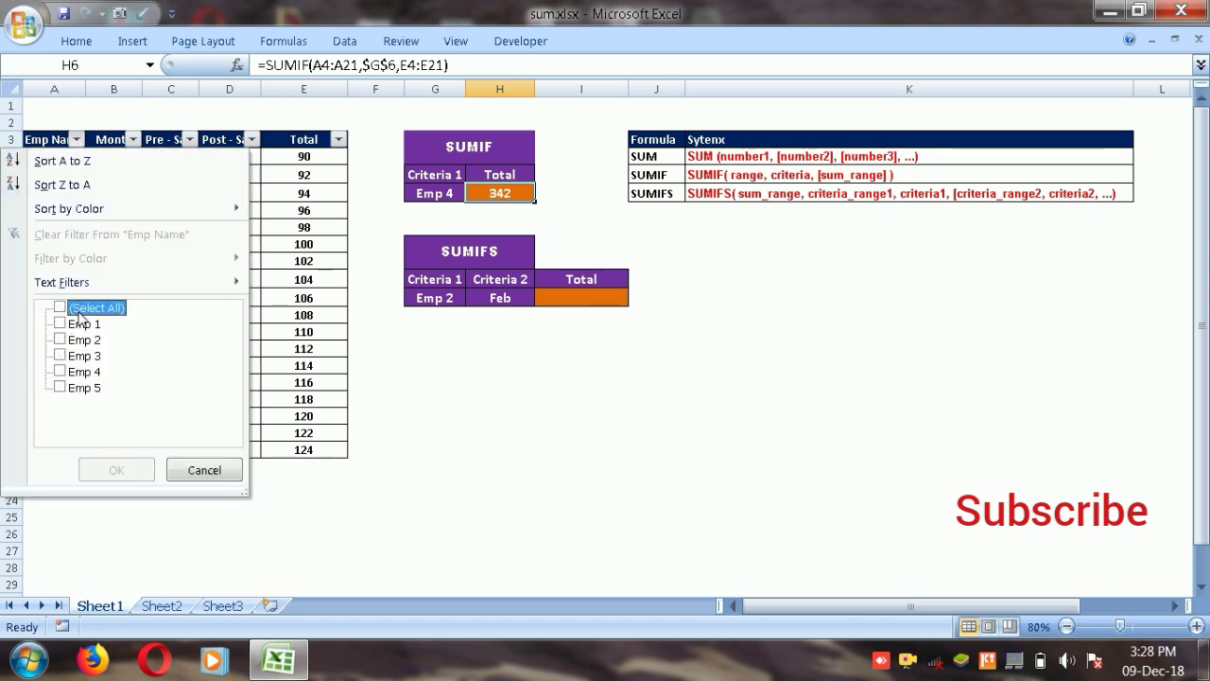
{"action": "left_click", "coordinate": [61, 372]}
{"action": "left_click", "coordinate": [117, 472]}
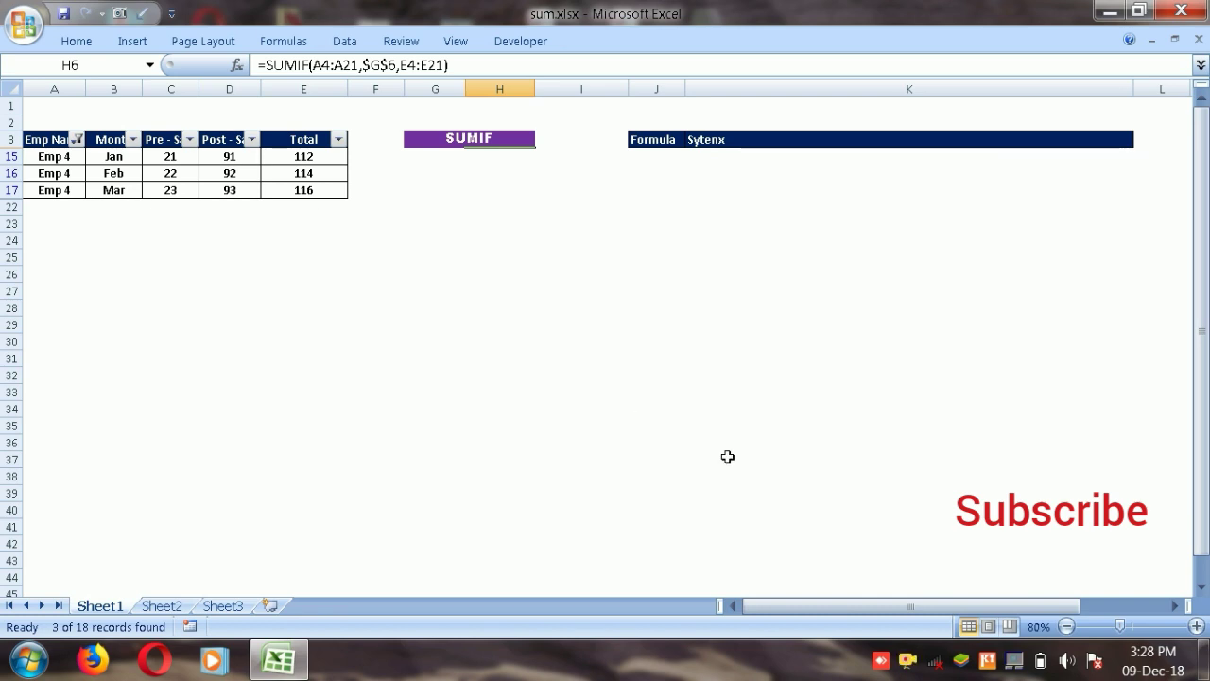
Check the sum of the filtered Total cells E15:E17 against the SUMIF result, and remove the filter from the sales table.
{"action": "left_click", "coordinate": [312, 157]}
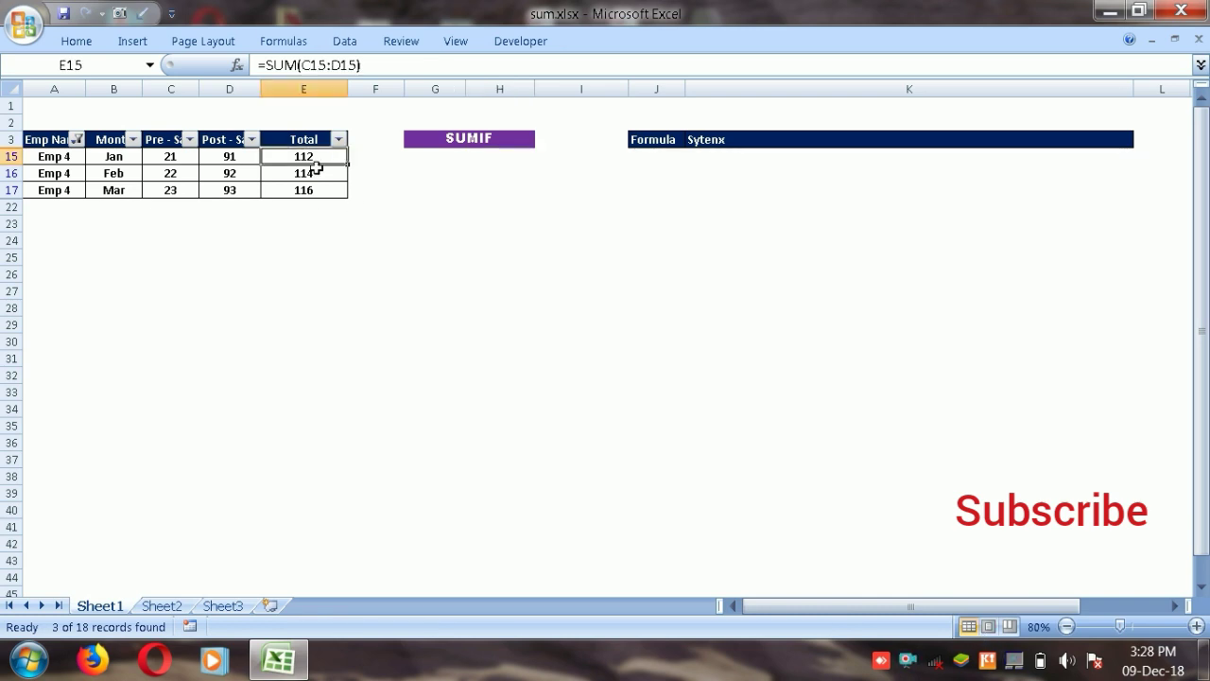
{"action": "left_click_drag", "start_coordinate": [312, 157], "coordinate": [312, 190]}
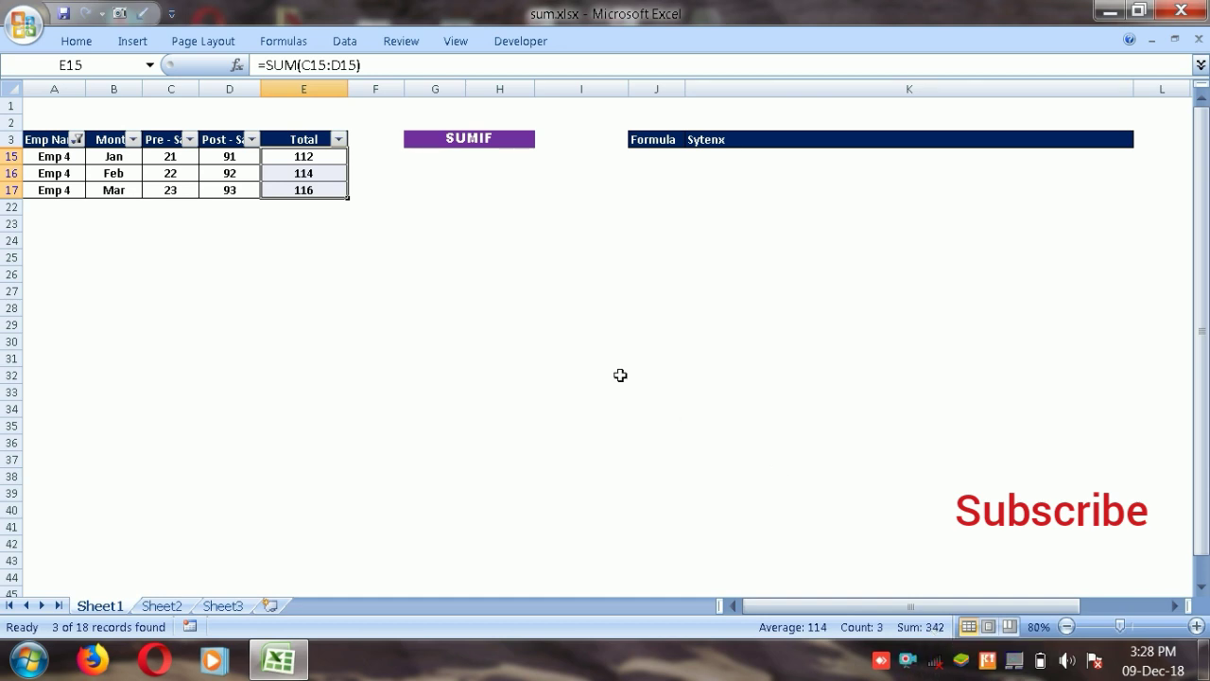
{"action": "left_click", "coordinate": [64, 144]}
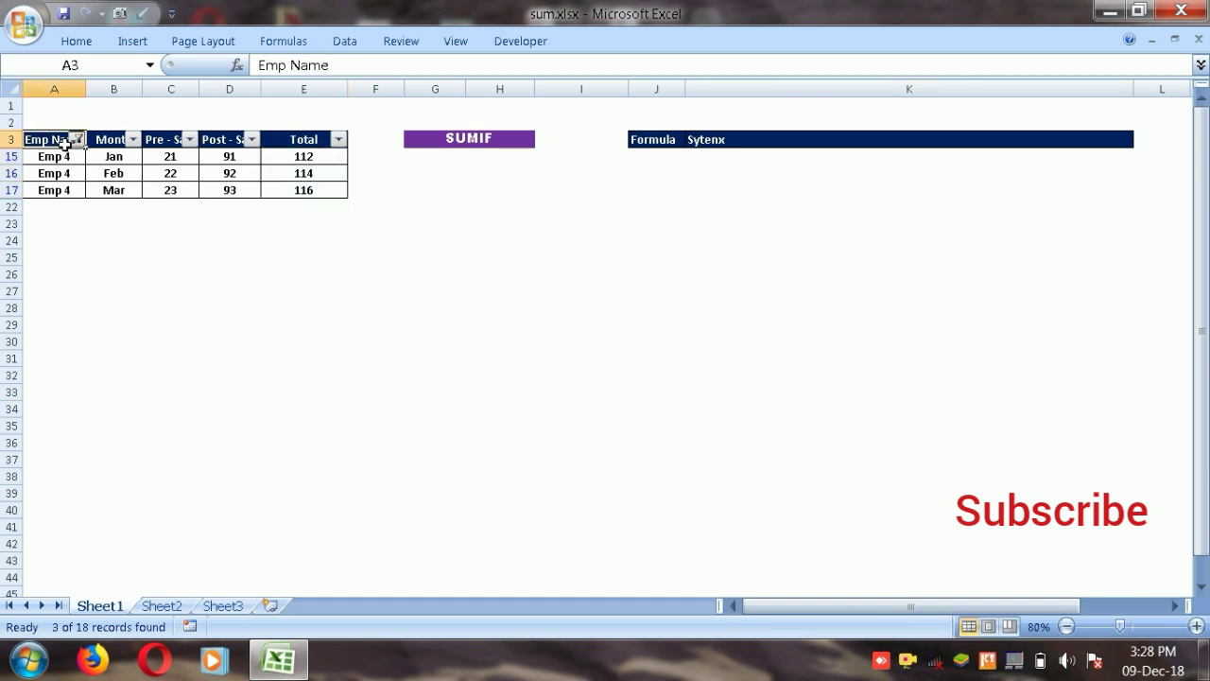
{"action": "key", "text": "ctrl+shift+l"}
{"action": "left_click", "coordinate": [488, 381]}
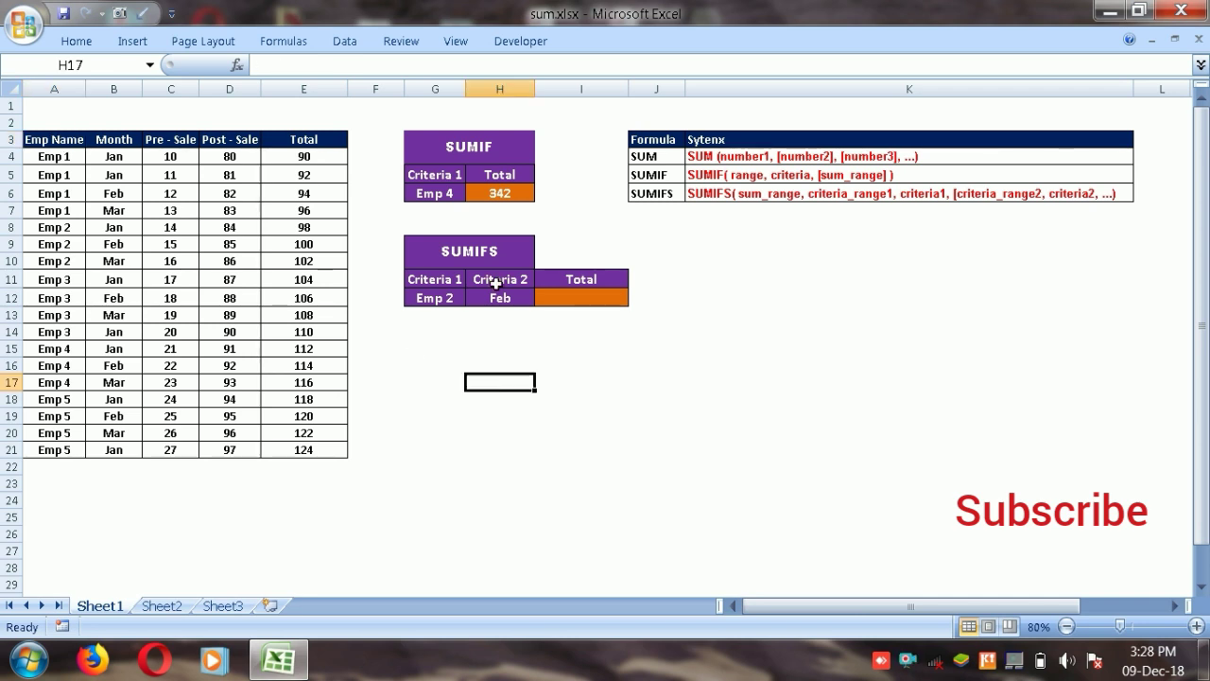
Test the SUMIF total by switching Criteria 1 in cell G6 to Emp 1, to Emp 3 and back to Emp 4.
{"action": "left_click", "coordinate": [456, 197]}
{"action": "left_click", "coordinate": [470, 193]}
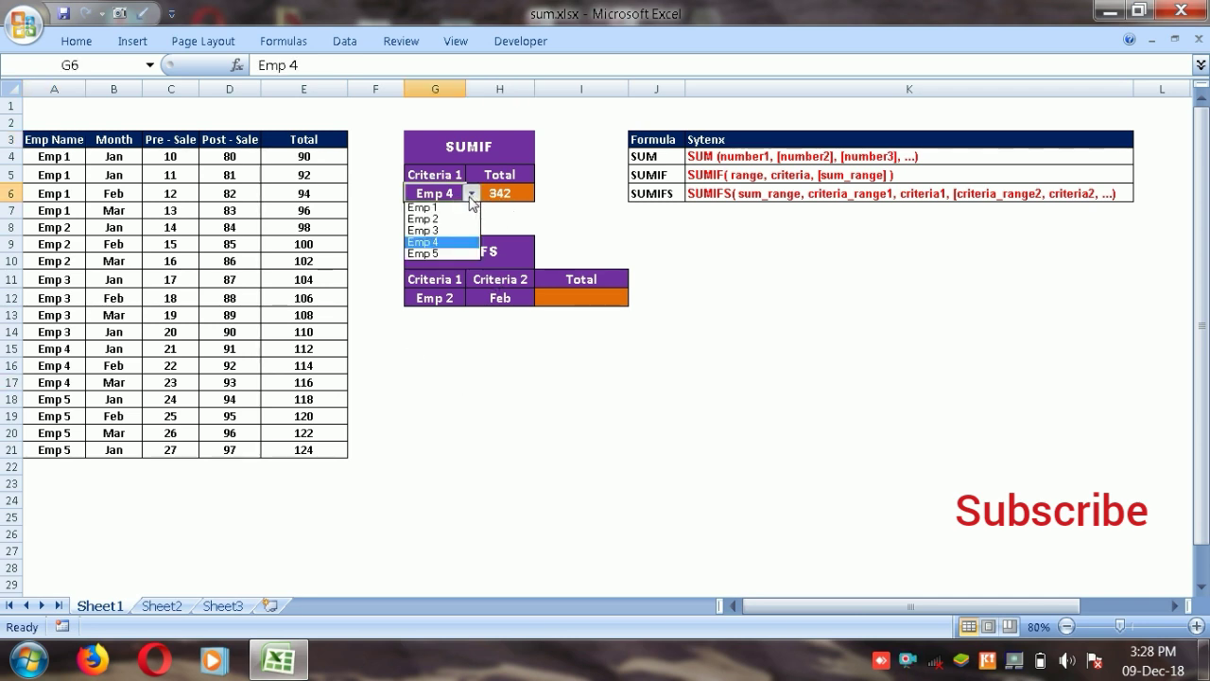
{"action": "left_click", "coordinate": [473, 207]}
{"action": "left_click", "coordinate": [471, 193]}
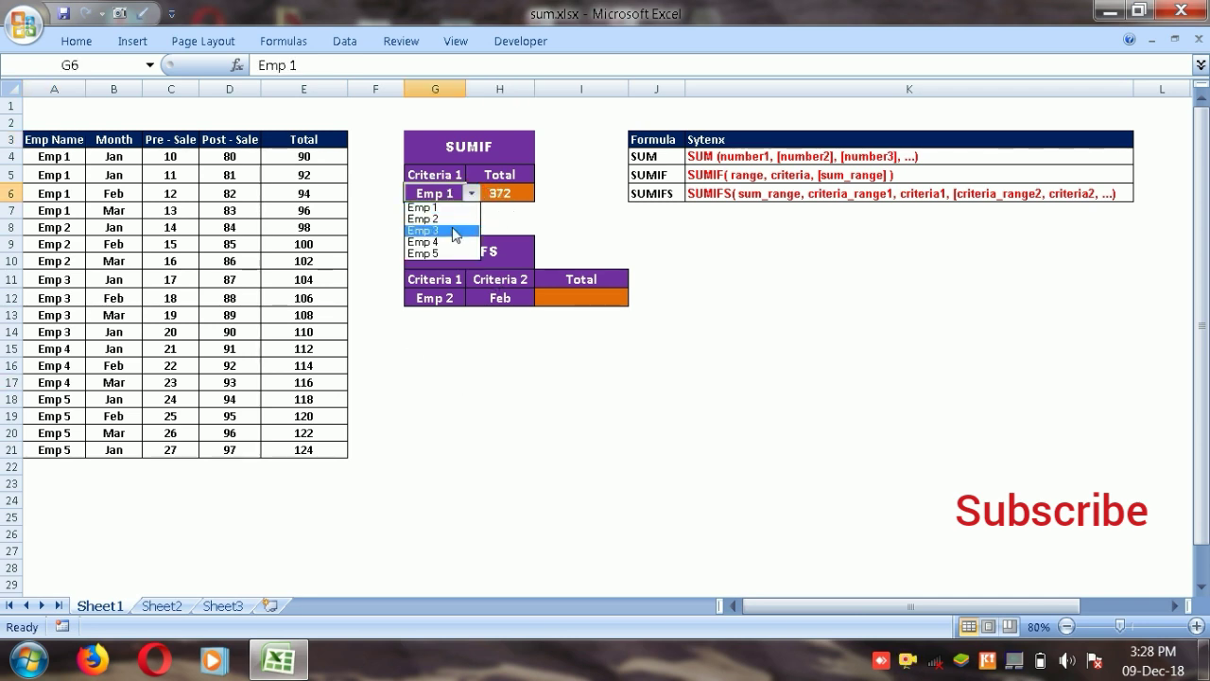
{"action": "left_click", "coordinate": [453, 229]}
{"action": "left_click", "coordinate": [471, 193]}
{"action": "left_click", "coordinate": [450, 242]}
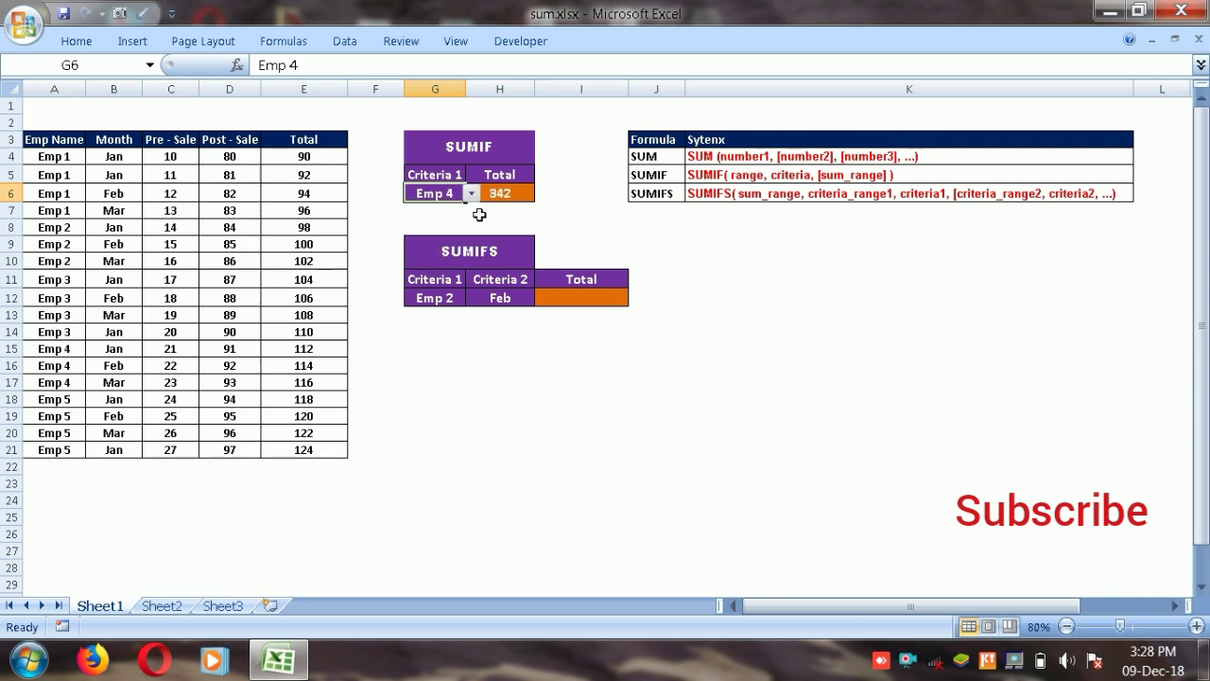
Switch the SUMIF Criteria 1 in cell G6 to Emp 2 and review the H6 formula against the SUMIF syntax in K5.
{"action": "left_click", "coordinate": [471, 192]}
{"action": "left_click", "coordinate": [446, 219]}
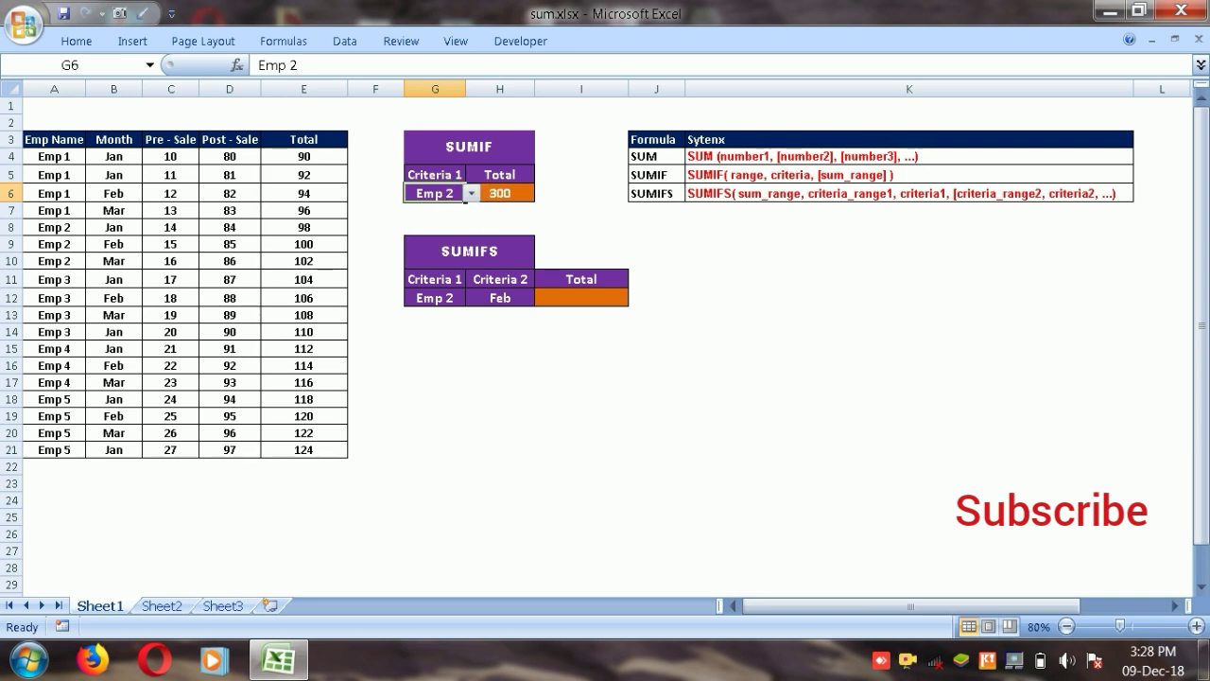
{"action": "left_click", "coordinate": [495, 146]}
{"action": "left_click", "coordinate": [519, 198]}
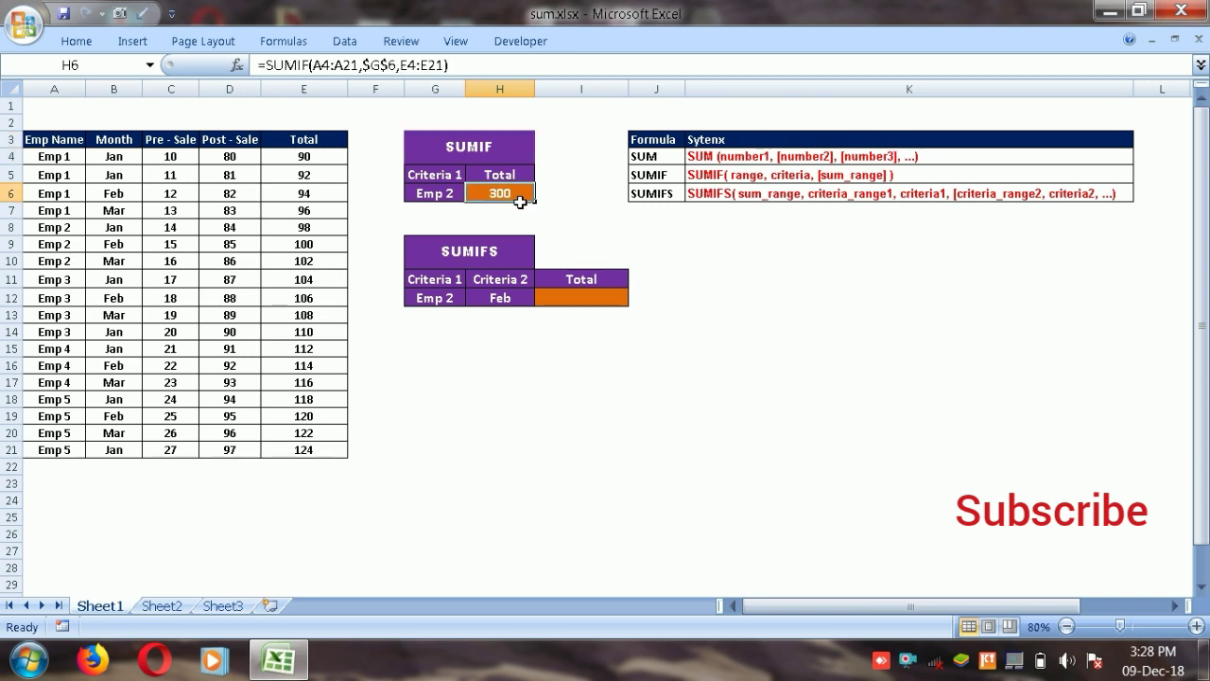
{"action": "left_click", "coordinate": [730, 182]}
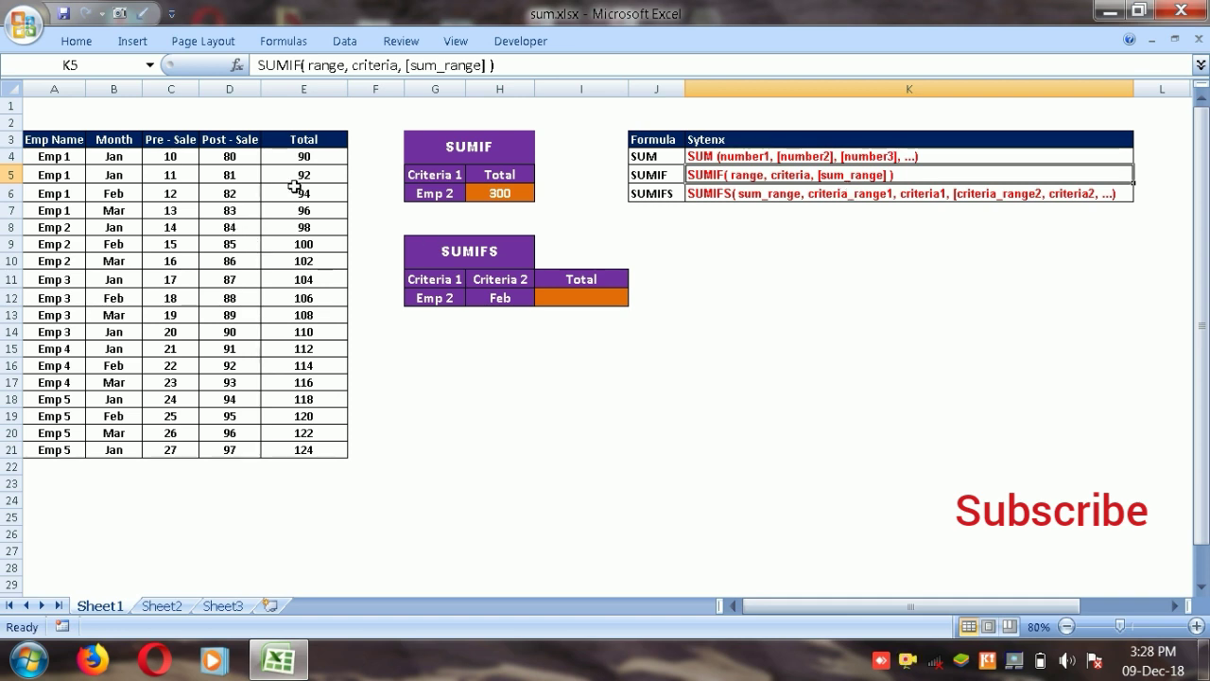
{"action": "left_click", "coordinate": [814, 371]}
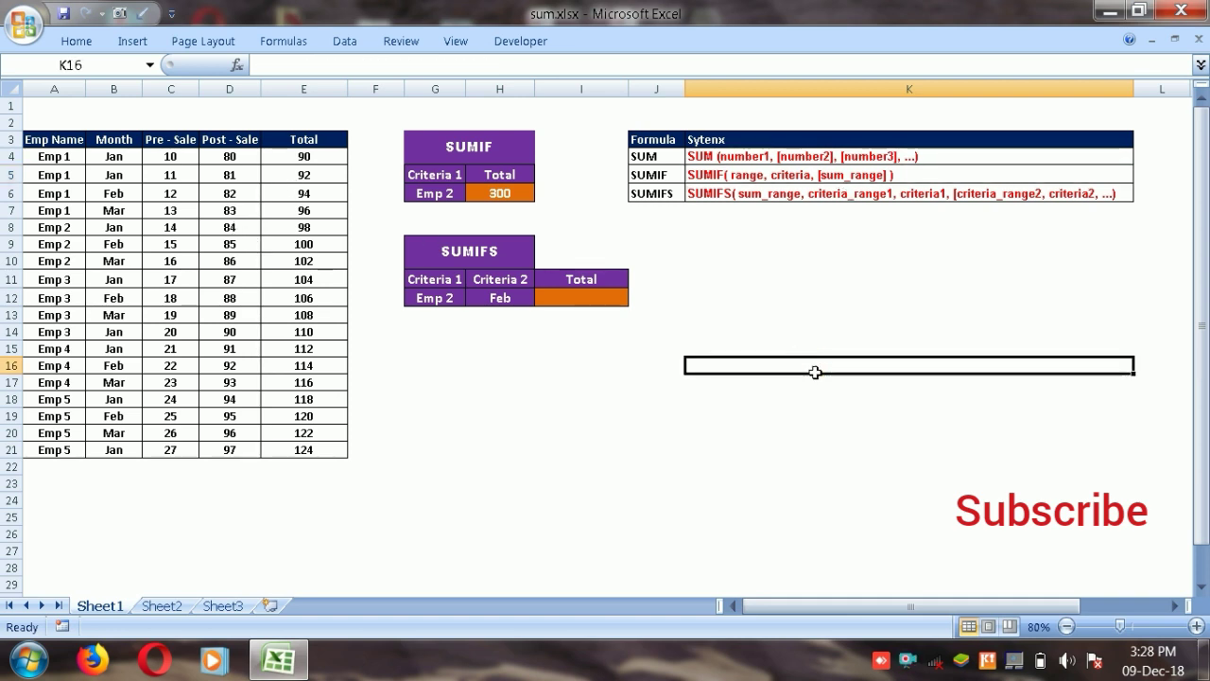
Examine the SUMIFS block's criteria cells G12 and H12 and its Total cell I12.
{"action": "left_click", "coordinate": [494, 263]}
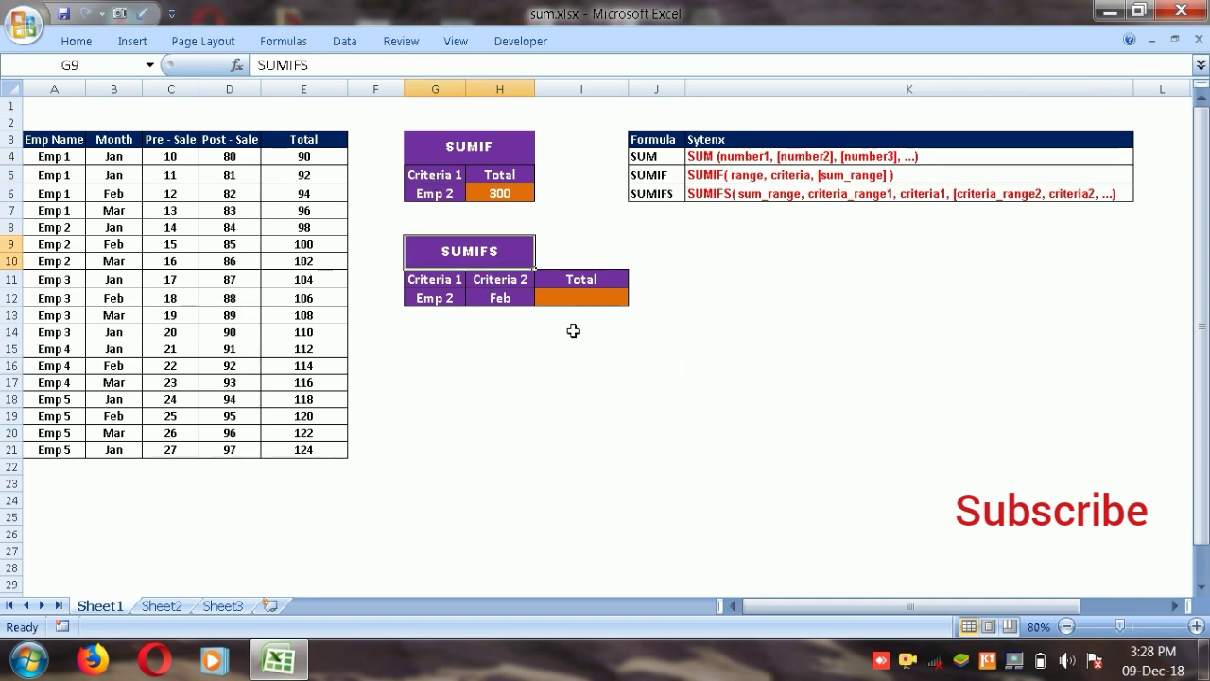
{"action": "left_click", "coordinate": [427, 282]}
{"action": "left_click", "coordinate": [499, 285]}
{"action": "left_click", "coordinate": [521, 332]}
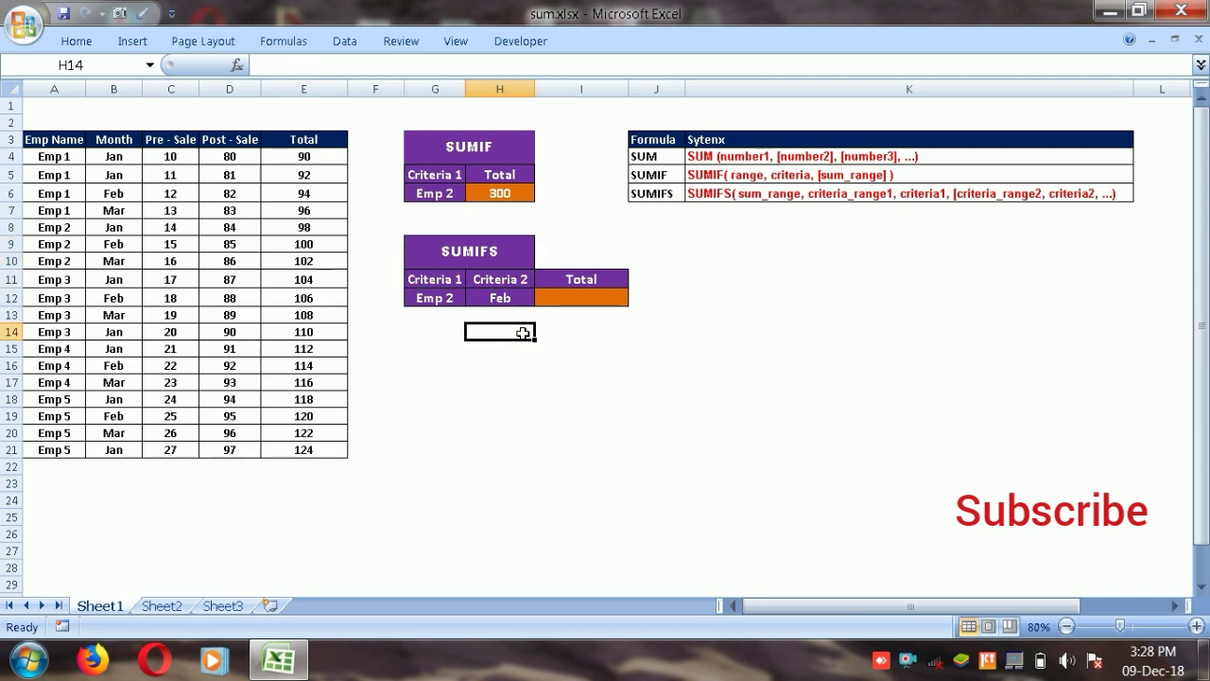
{"action": "left_click", "coordinate": [595, 300]}
{"action": "left_click", "coordinate": [429, 303]}
{"action": "left_click", "coordinate": [508, 301]}
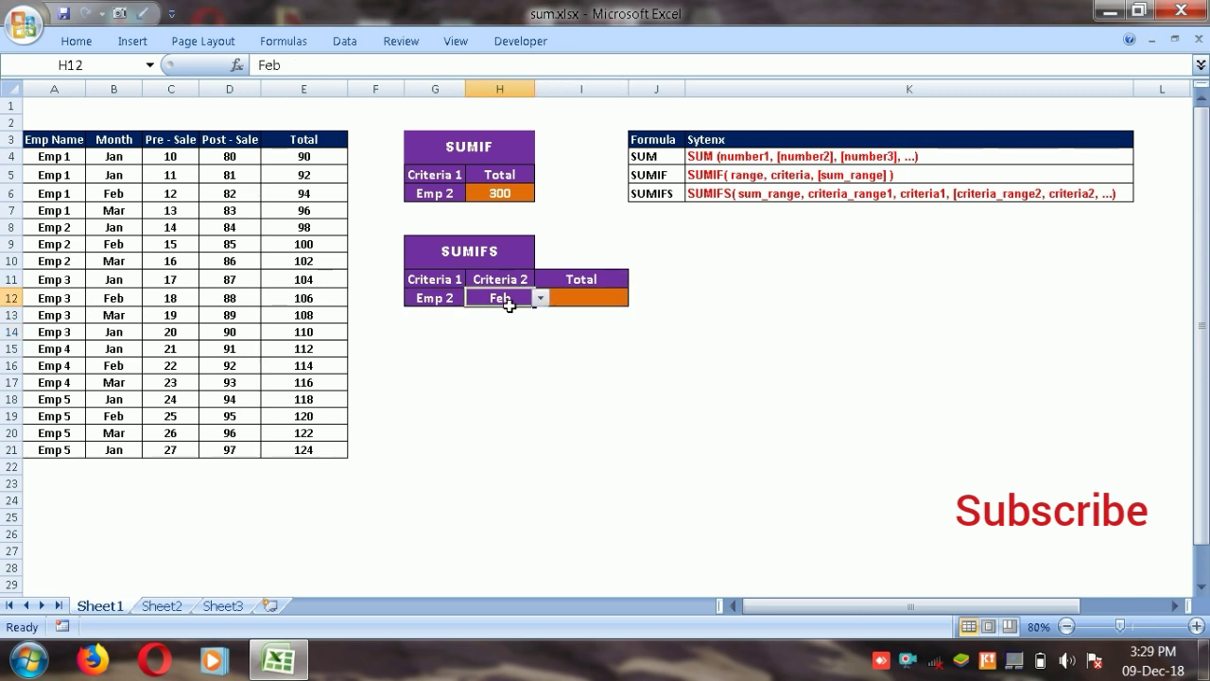
{"action": "left_click", "coordinate": [535, 382]}
{"action": "left_click", "coordinate": [435, 303]}
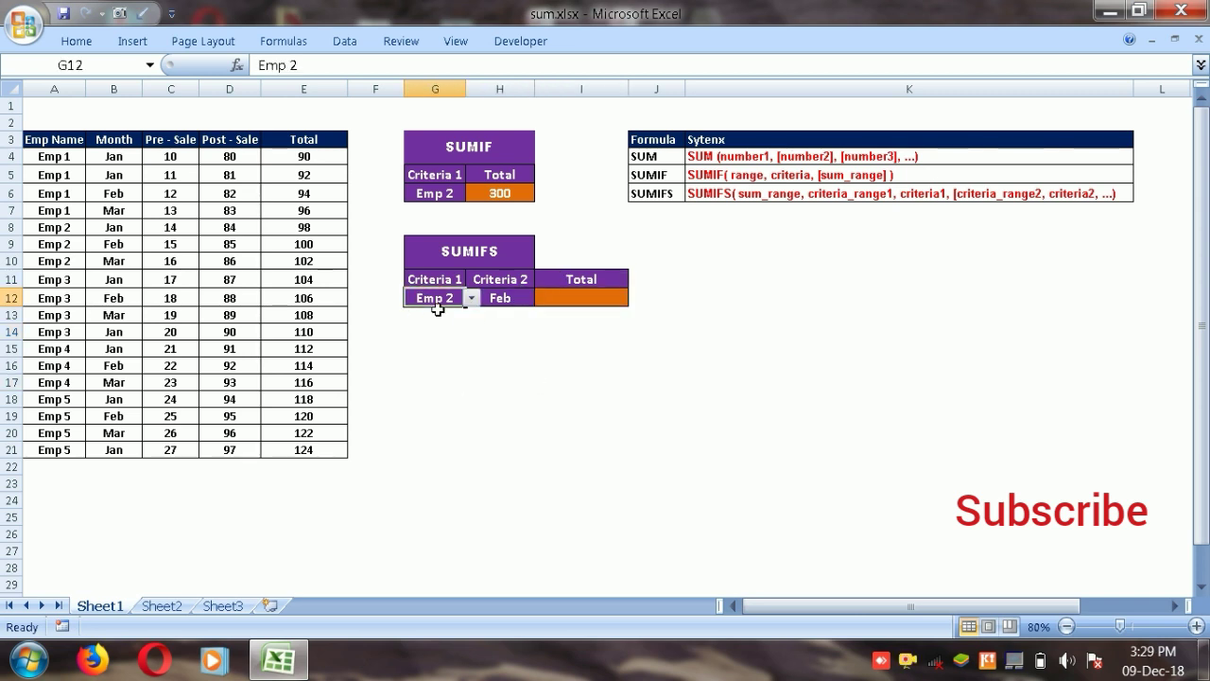
{"action": "double_click", "coordinate": [509, 298]}
{"action": "left_click", "coordinate": [574, 333]}
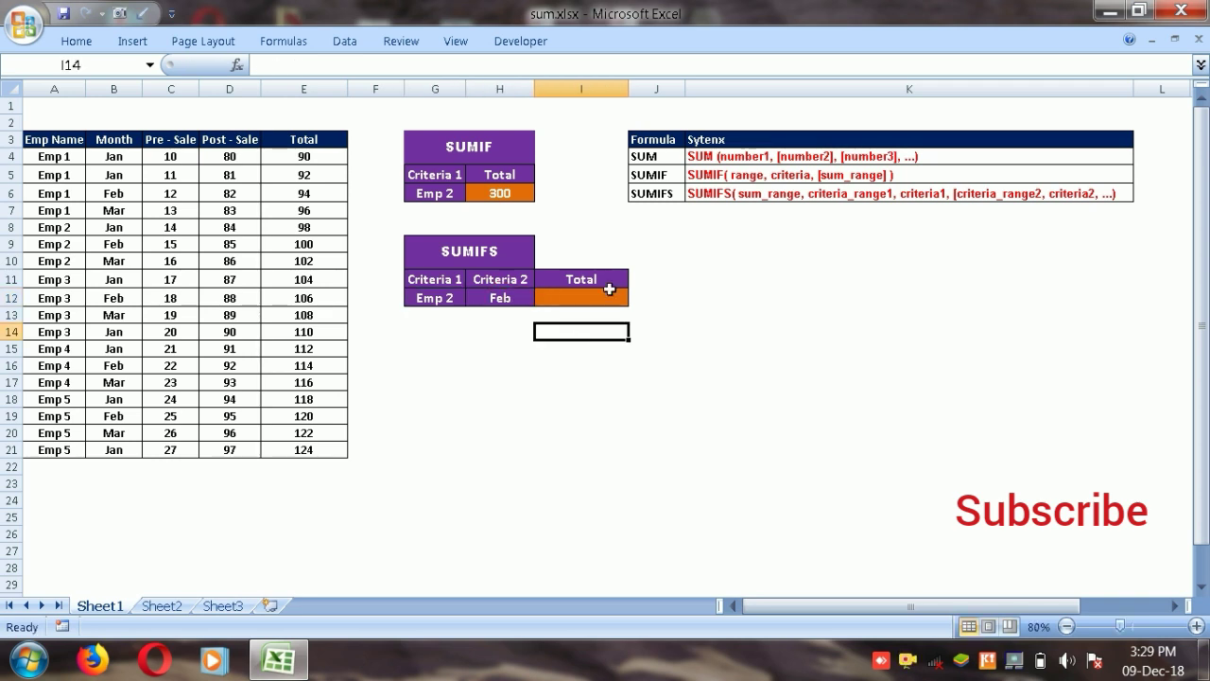
Start a SUMIFS formula in cell I12 with the Total cells E4:E21 as the sum range.
{"action": "left_click", "coordinate": [608, 299]}
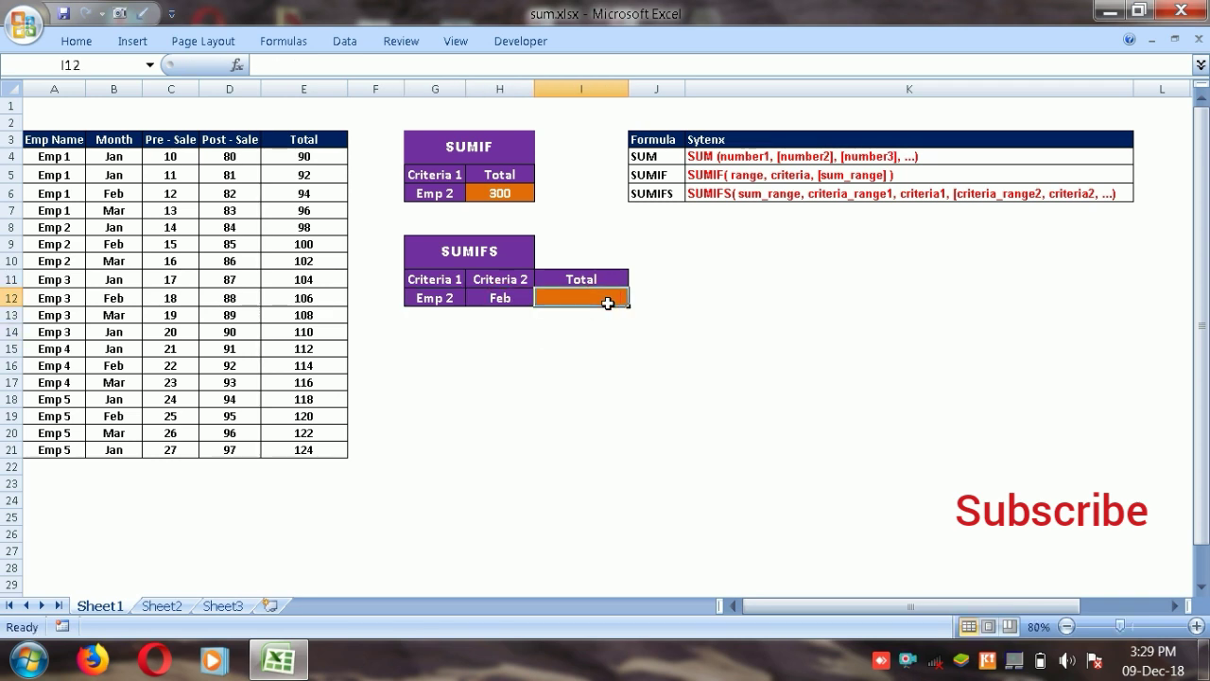
{"action": "type", "text": "=sumif"}
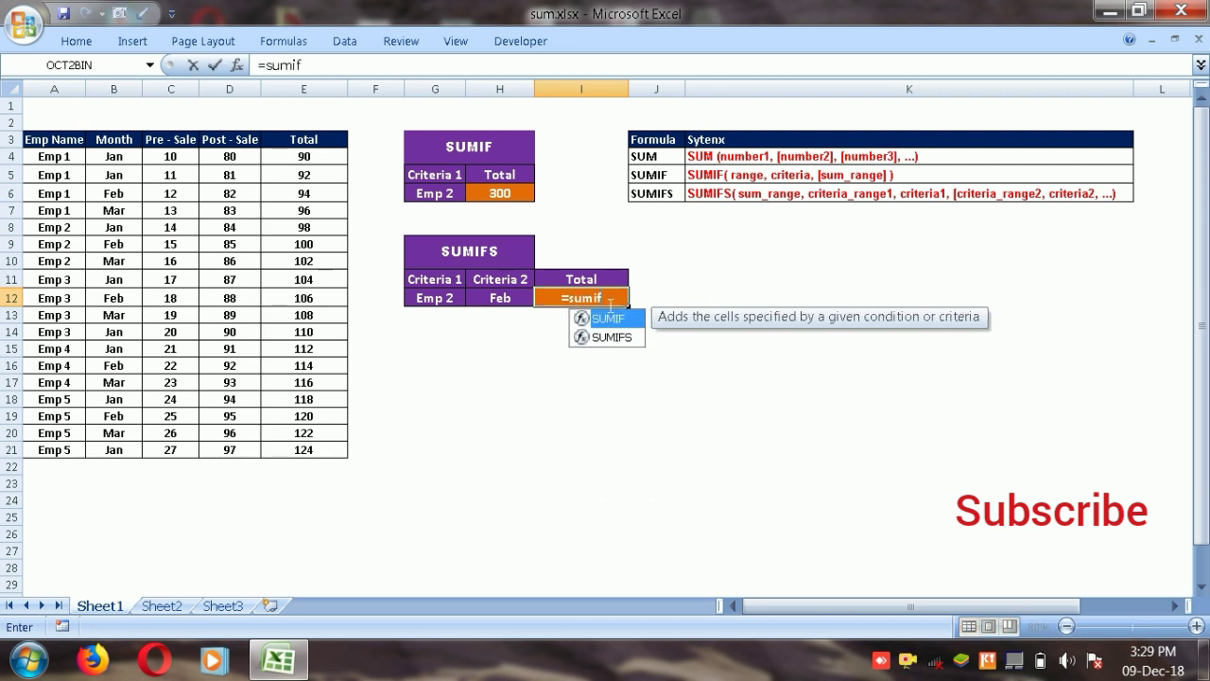
{"action": "type", "text": "s"}
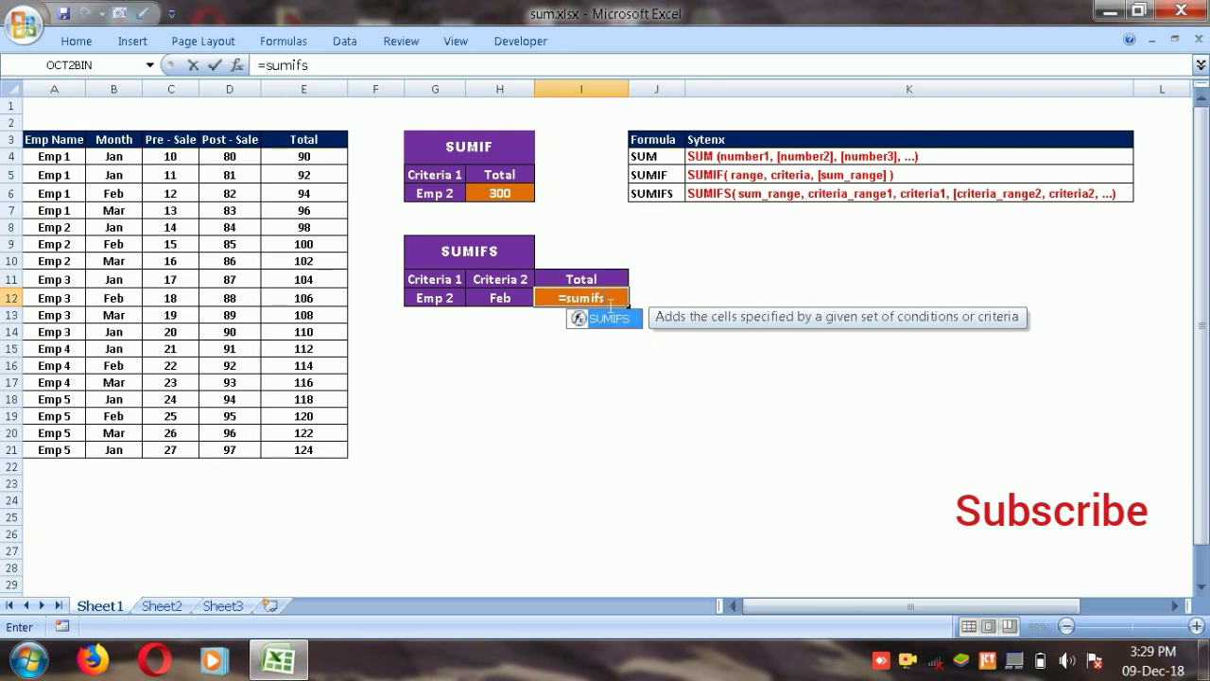
{"action": "type", "text": "("}
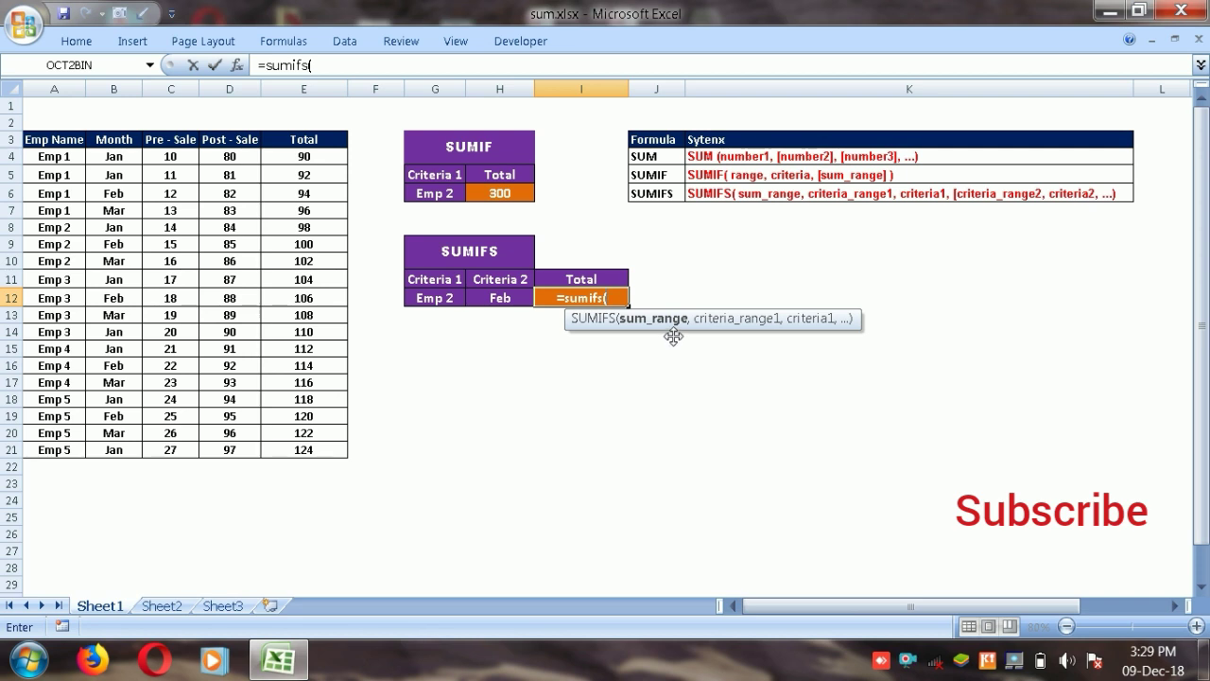
{"action": "left_click_drag", "start_coordinate": [322, 163], "coordinate": [326, 449]}
{"action": "type", "text": ","}
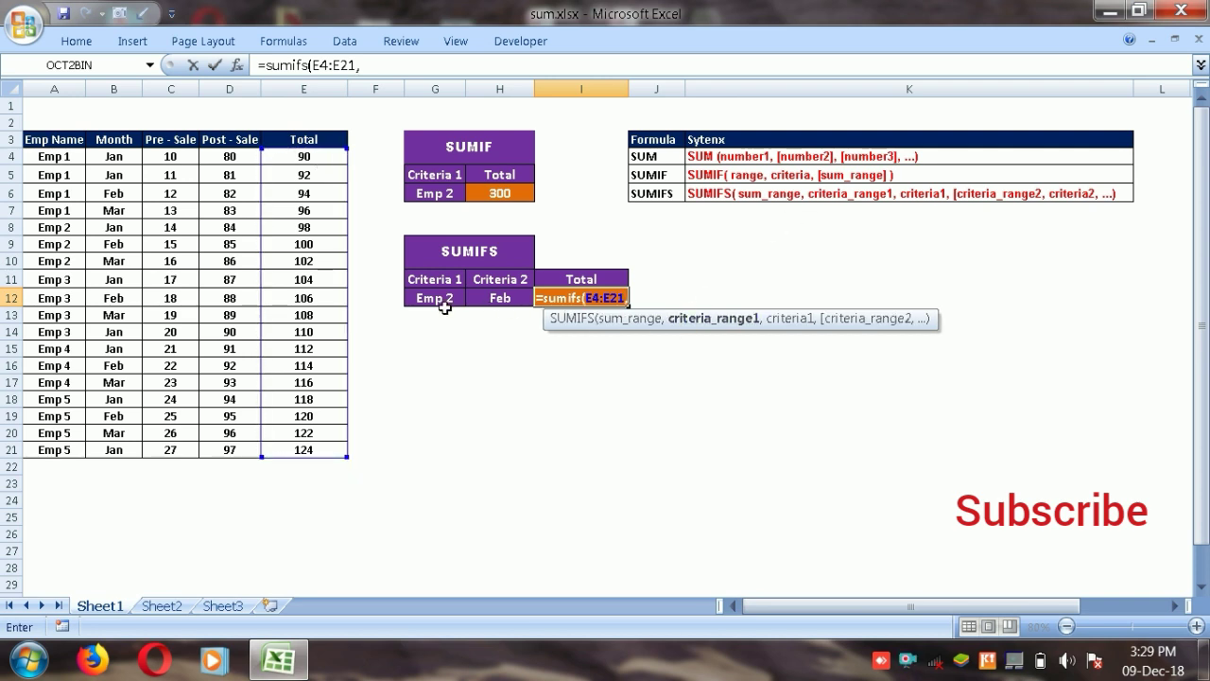
Add the Emp Name cells A4:A21 as the first criteria range, with the absolute reference $G$12 as its criterion.
{"action": "left_click", "coordinate": [58, 163]}
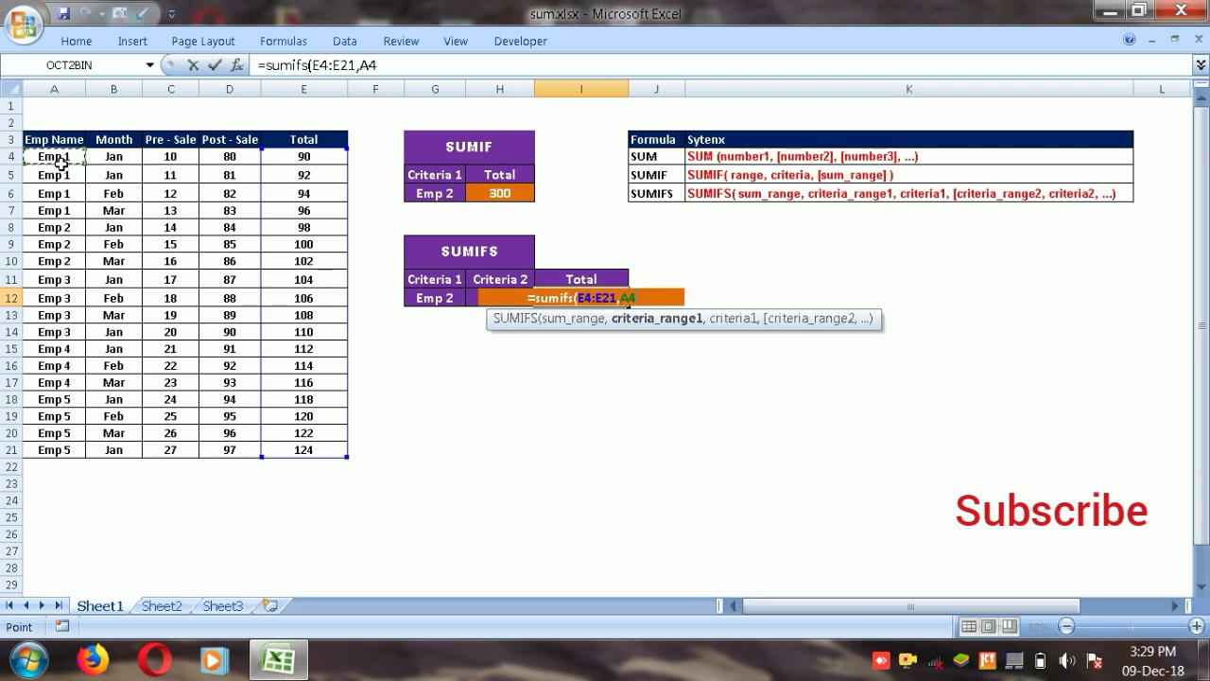
{"action": "left_click_drag", "start_coordinate": [59, 163], "coordinate": [80, 455]}
{"action": "type", "text": ","}
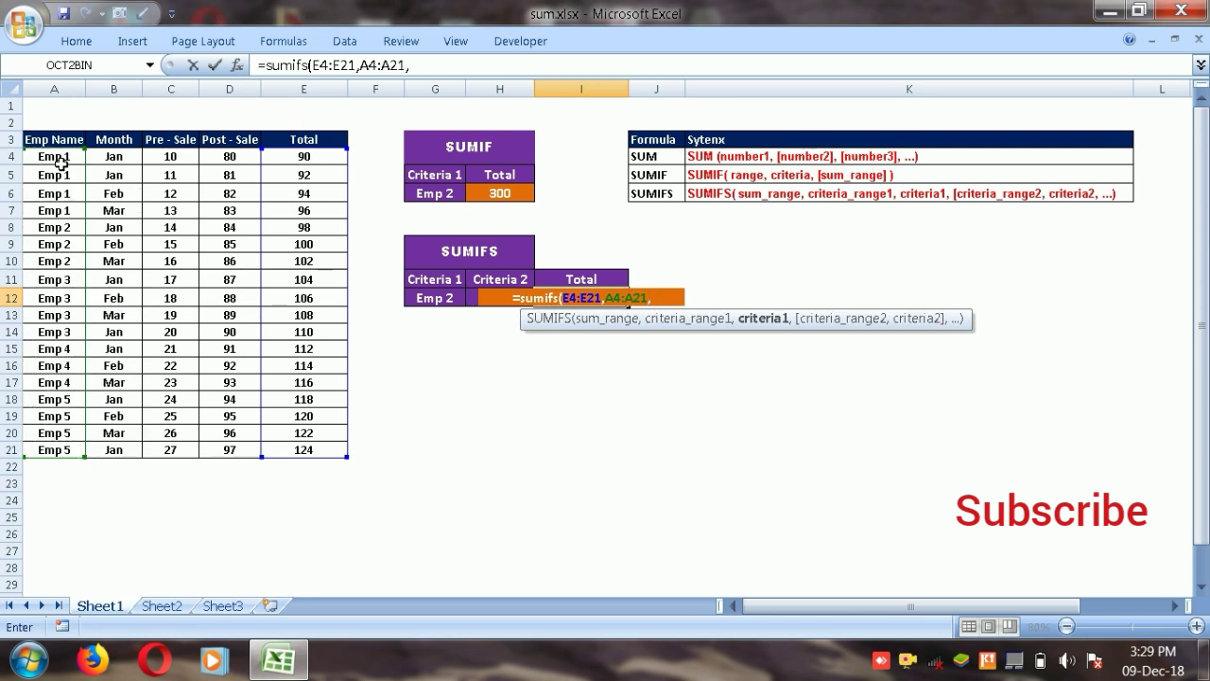
{"action": "left_click", "coordinate": [433, 299]}
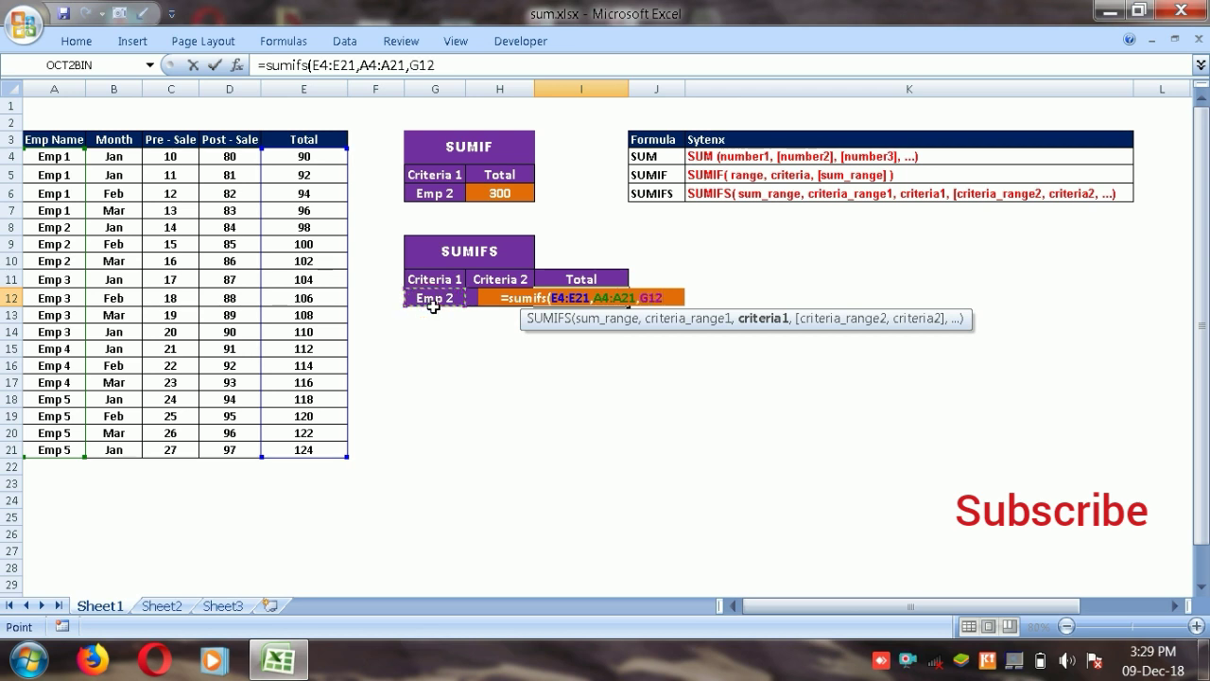
{"action": "key", "text": "F4"}
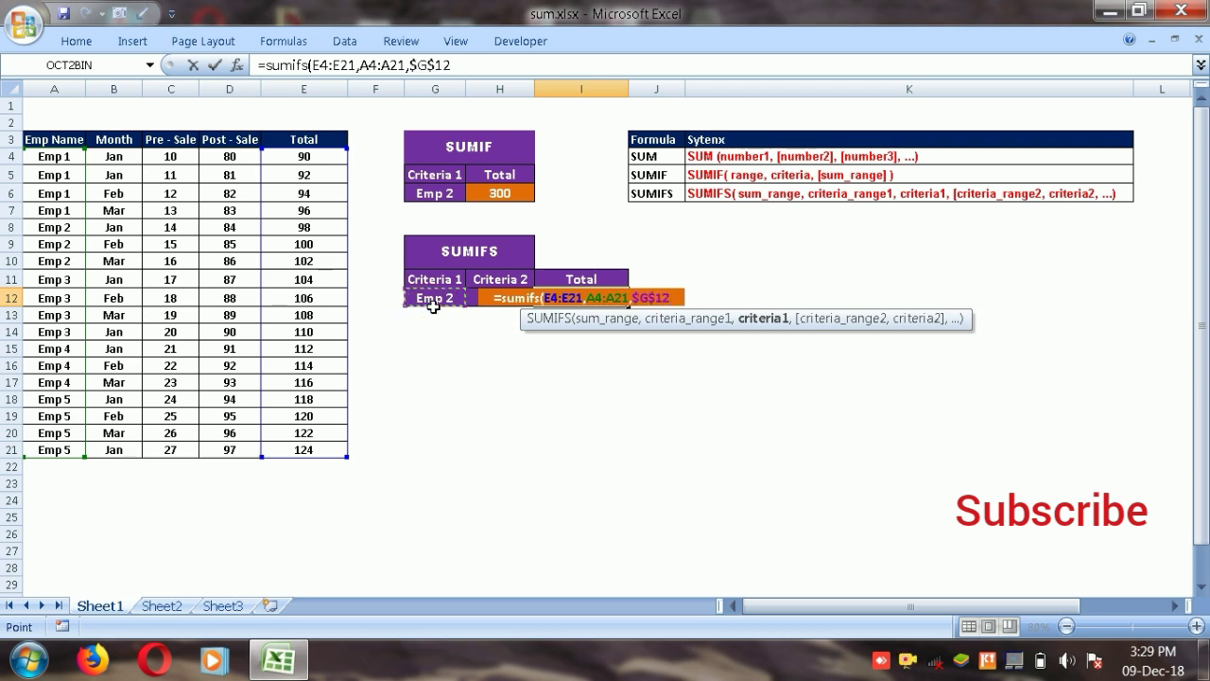
{"action": "type", "text": ","}
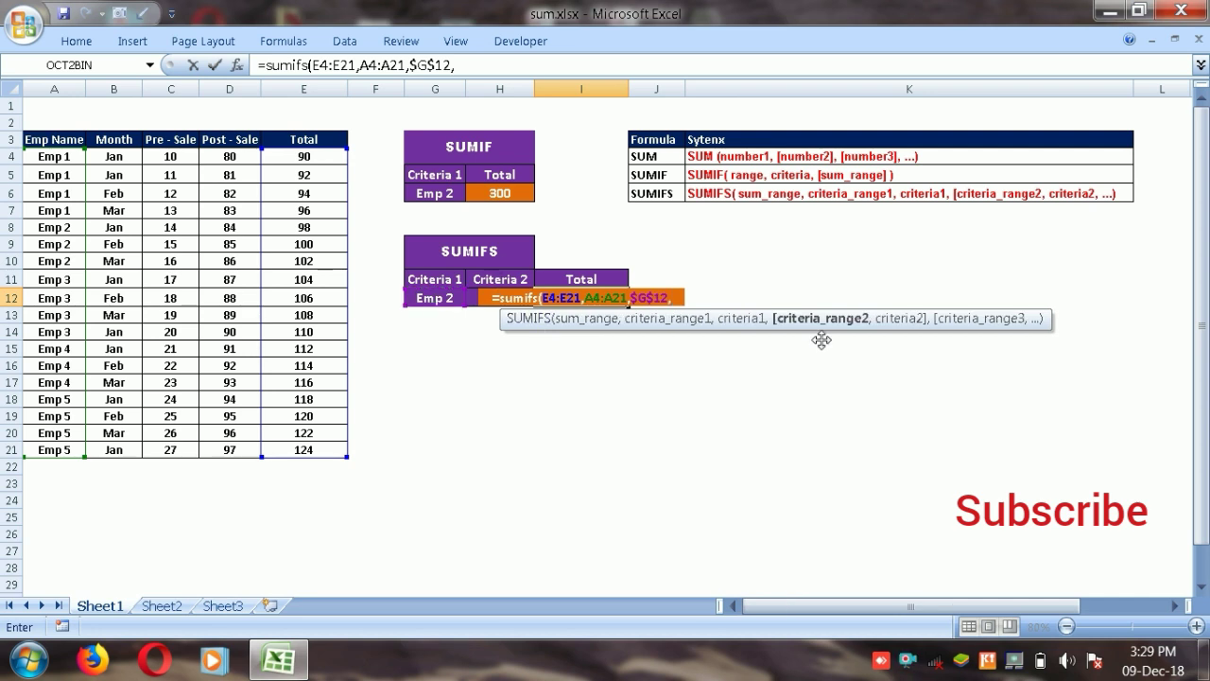
Add the Month cells B4:B21 to the SUMIFS formula as the second criteria range.
{"action": "left_click_drag", "start_coordinate": [108, 156], "coordinate": [114, 227]}
{"action": "key", "text": "shift+Down"}
{"action": "key", "text": "shift+Down"}
{"action": "key", "text": "shift+Down"}
{"action": "key", "text": "shift+Down"}
{"action": "key", "text": "shift+Down"}
{"action": "key", "text": "shift+Down"}
{"action": "key", "text": "shift+Down"}
{"action": "key", "text": "shift+Down"}
{"action": "key", "text": "shift+Down"}
{"action": "key", "text": "shift+Down"}
{"action": "key", "text": "shift+Down"}
{"action": "key", "text": "shift+Down"}
{"action": "key", "text": "shift+Down"}
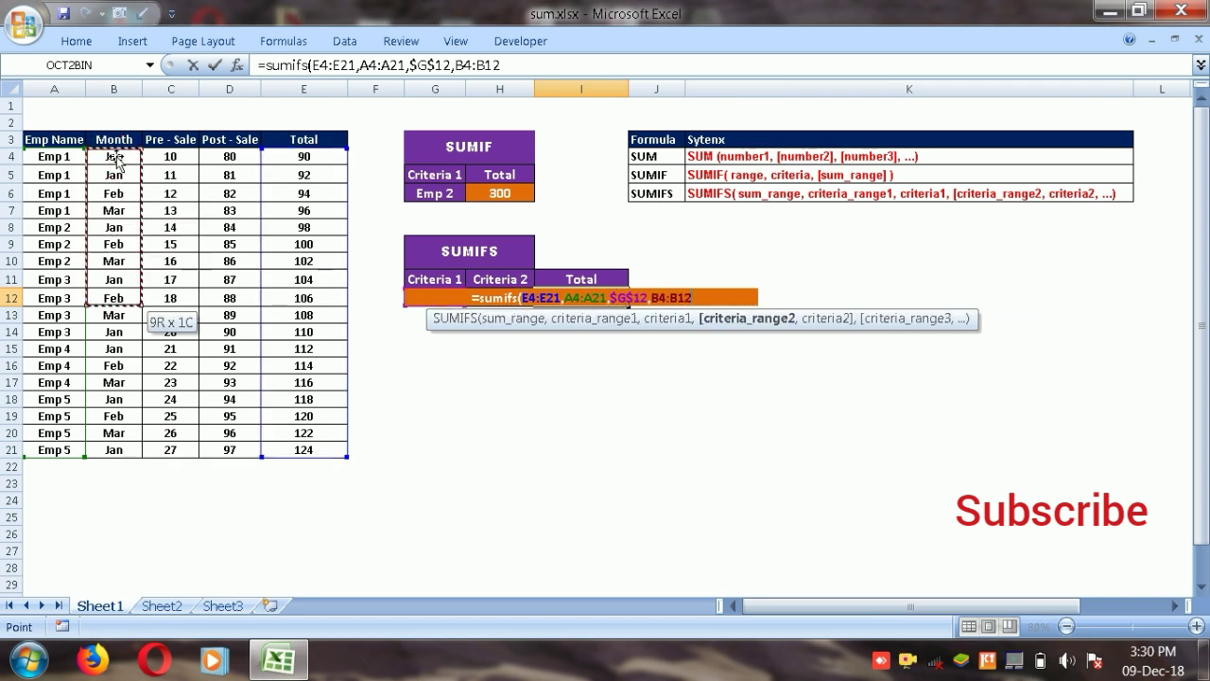
{"action": "type", "text": ","}
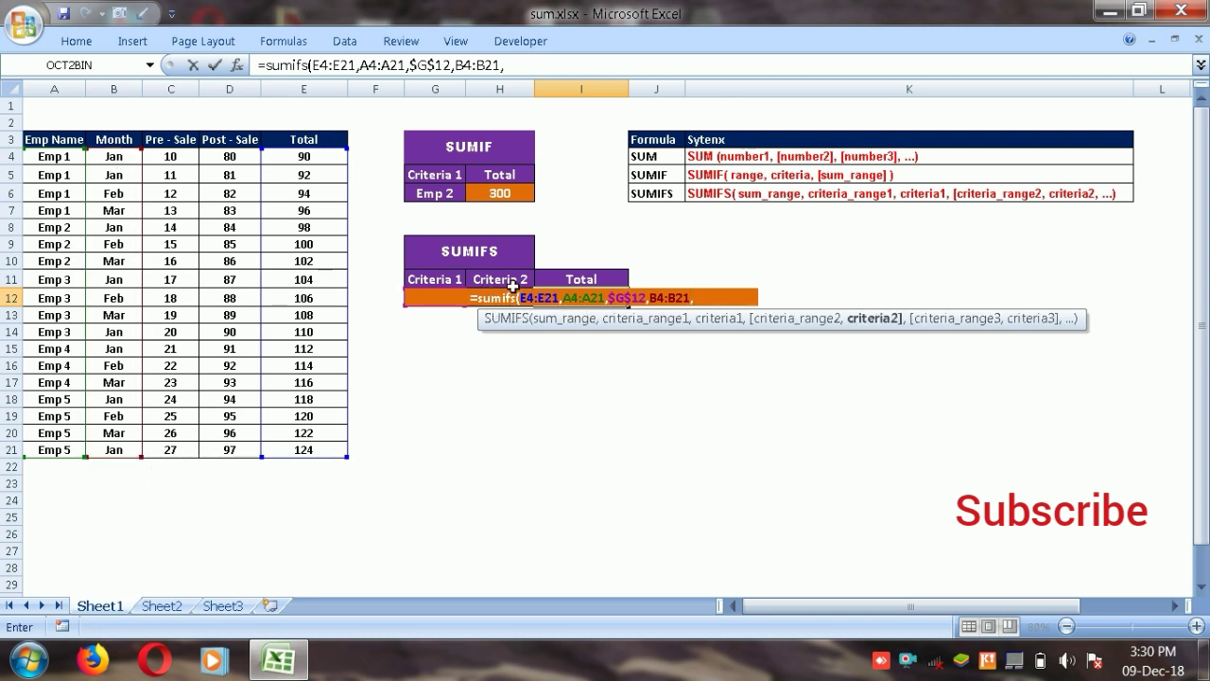
Add $H$12 as the second criterion and complete the formula as =SUMIFS(E4:E21,A4:A21,$G$12,B4:B21,$H$12).
{"action": "type", "text": "h12"}
{"action": "key", "text": "F4"}
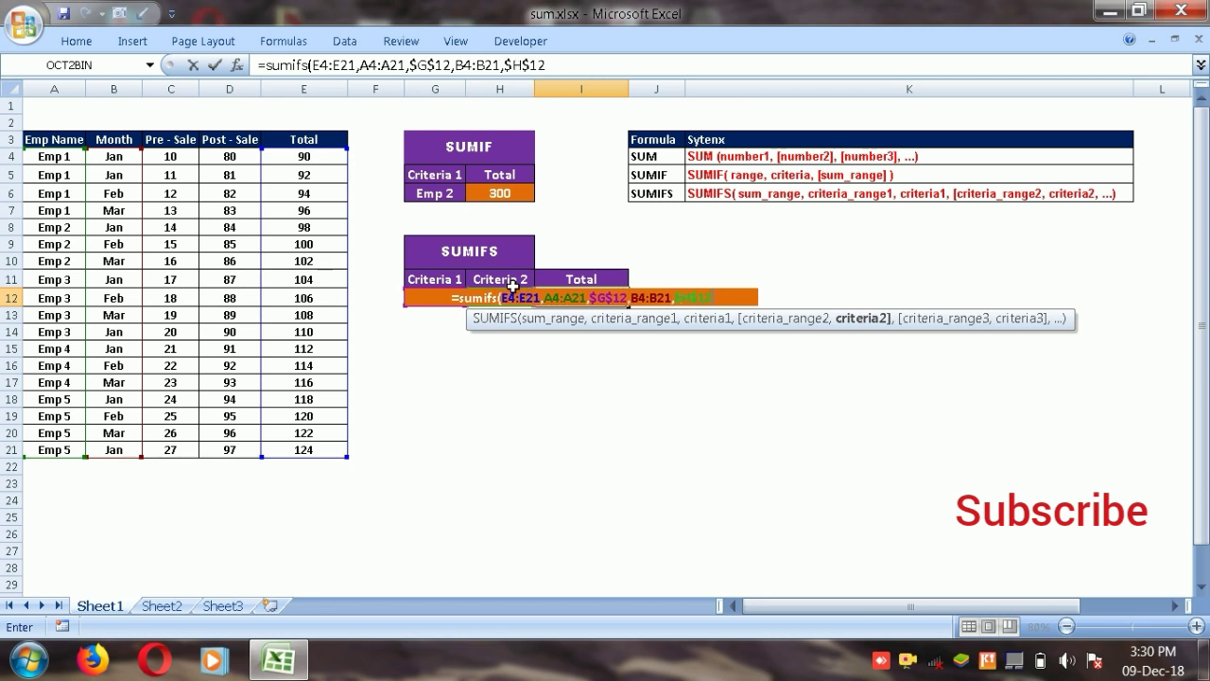
{"action": "type", "text": ")"}
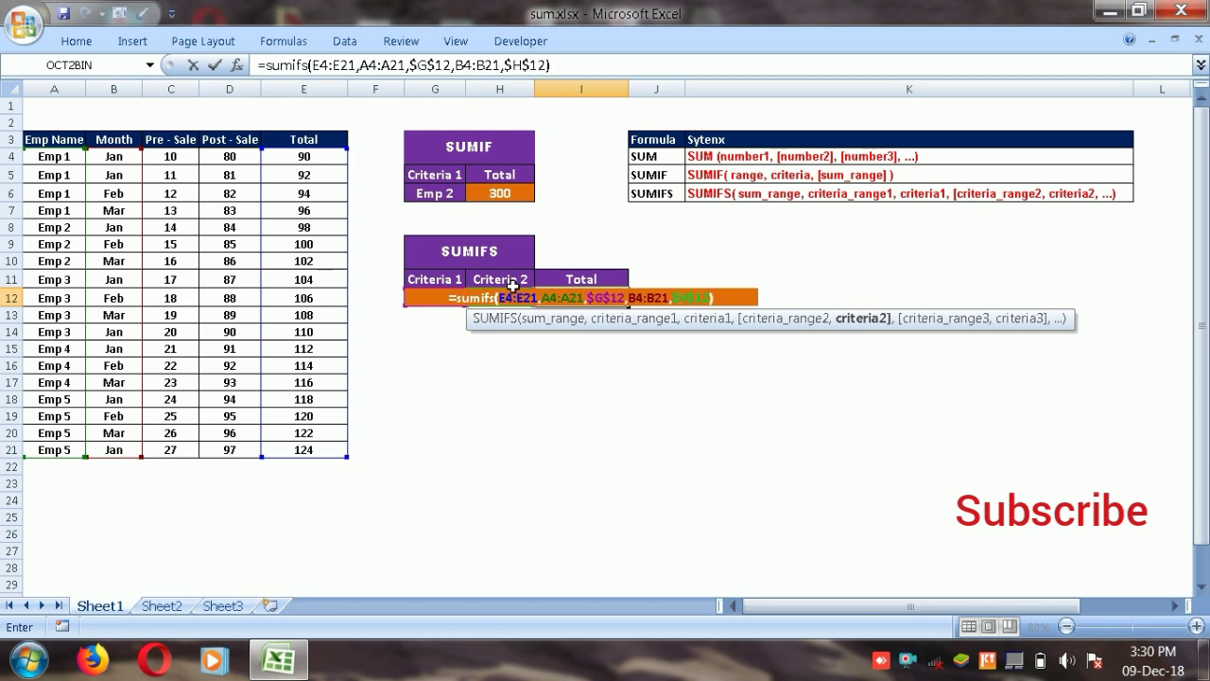
{"action": "key", "text": "Return"}
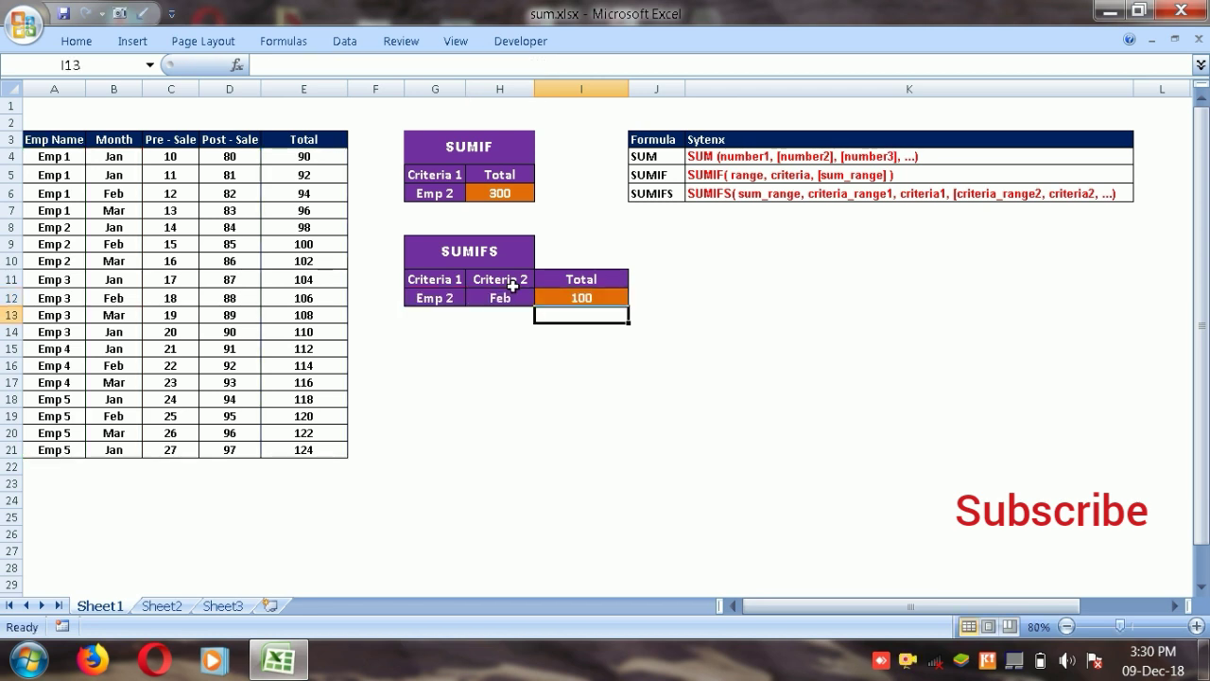
Compare the SUMIFS result in I12 with the Emp 2 Feb row of the sales table.
{"action": "left_click", "coordinate": [619, 299]}
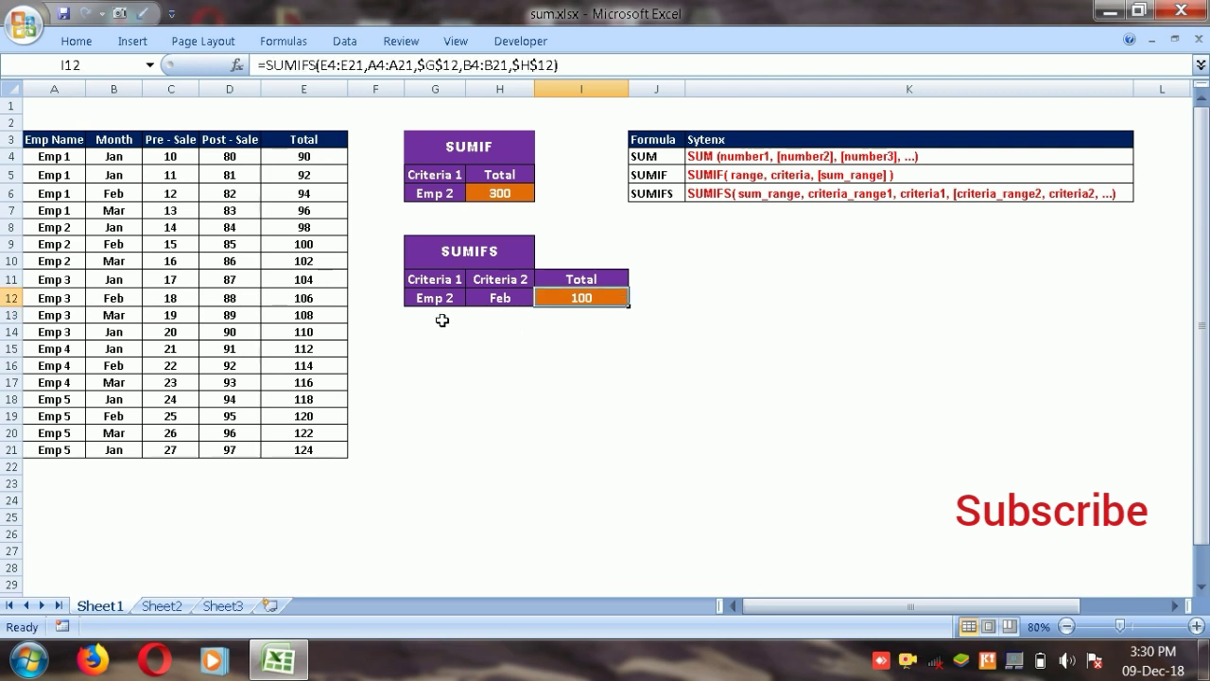
{"action": "left_click", "coordinate": [317, 247]}
{"action": "left_click", "coordinate": [54, 248]}
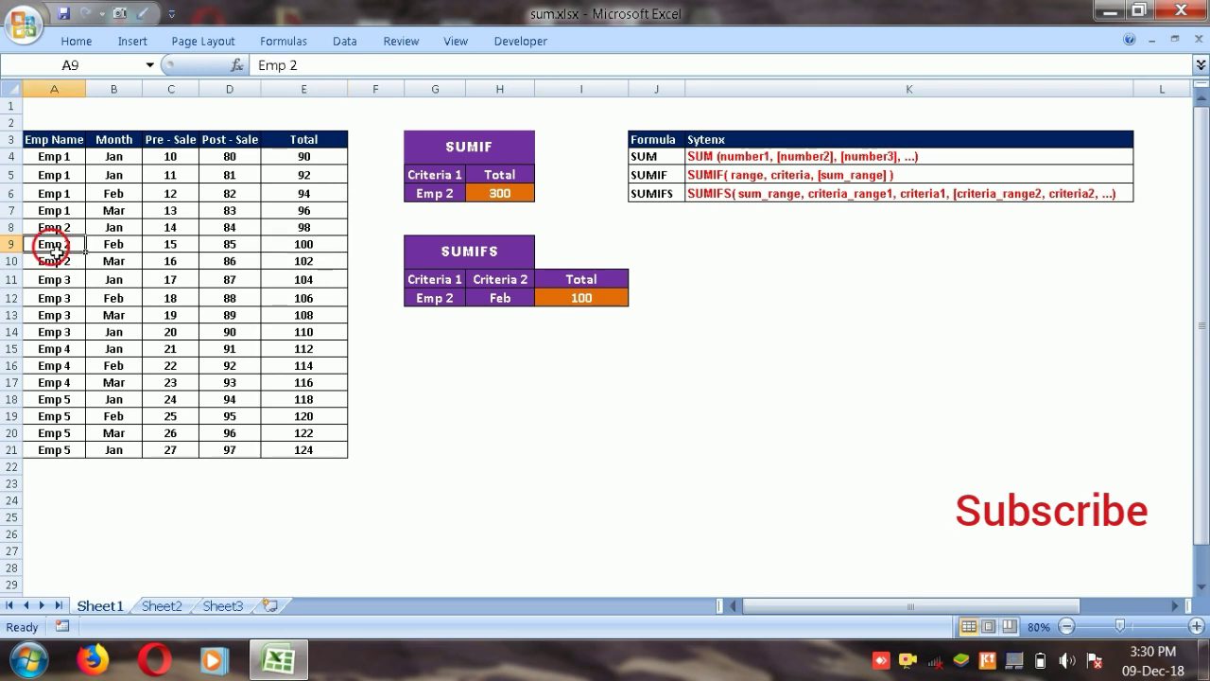
Switch the SUMIFS Criteria 1 in cell G12 to Emp 1 and check the result against the Feb total in E6.
{"action": "left_click", "coordinate": [416, 298]}
{"action": "left_click", "coordinate": [470, 297]}
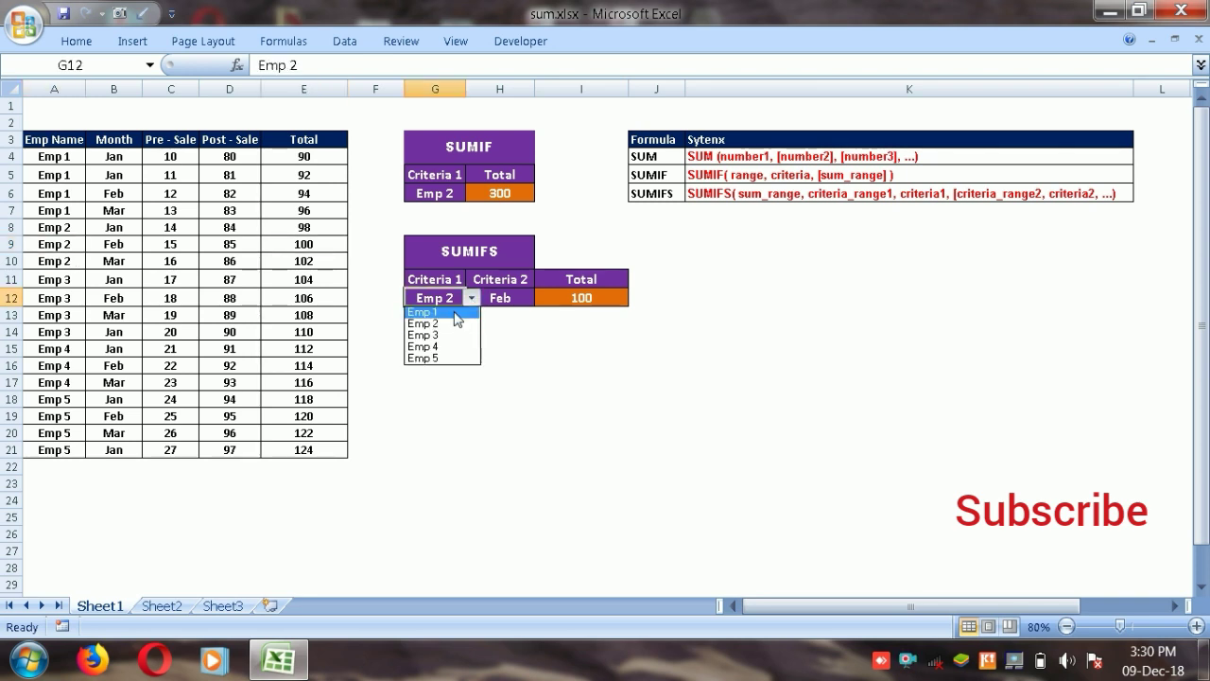
{"action": "left_click", "coordinate": [454, 315]}
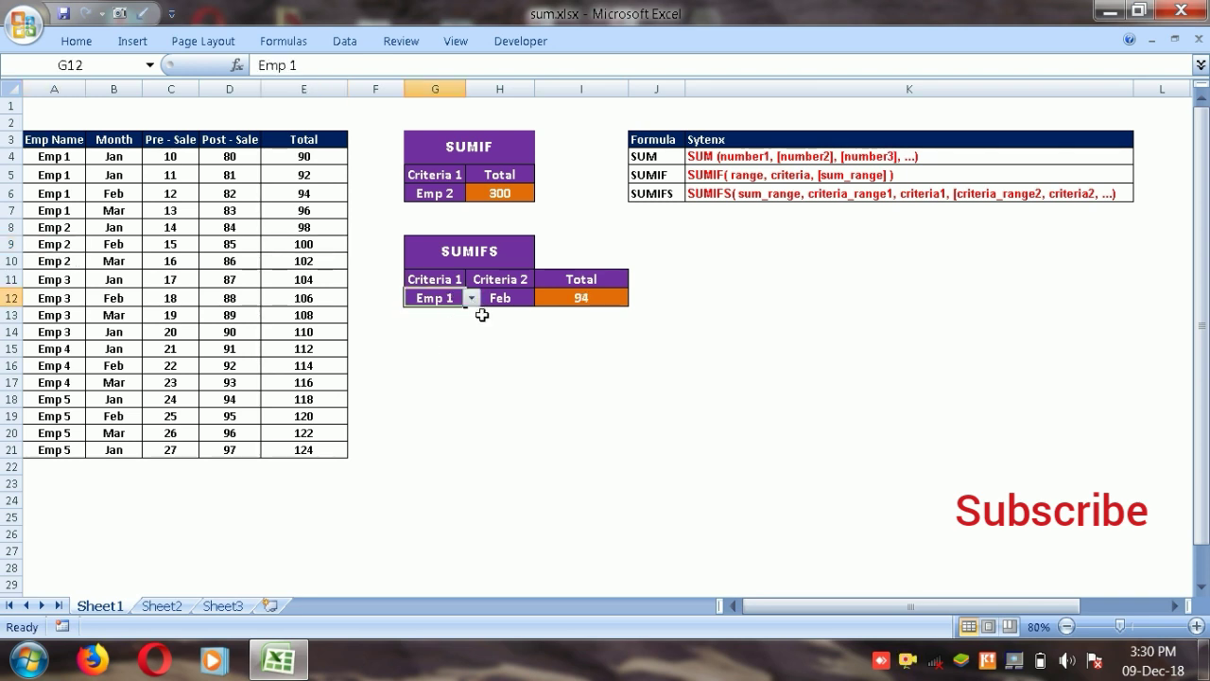
{"action": "left_click", "coordinate": [109, 195]}
{"action": "left_click", "coordinate": [312, 195]}
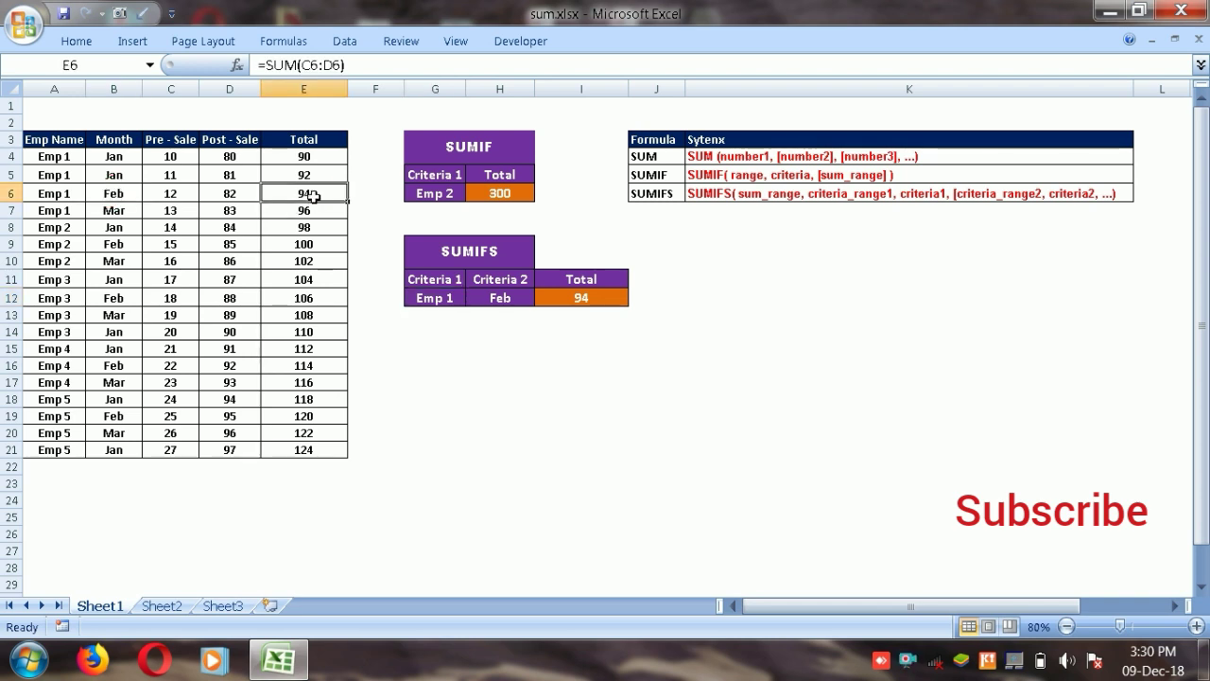
Switch the SUMIFS Criteria 2 in cell H12 to Jan.
{"action": "left_click", "coordinate": [439, 301]}
{"action": "left_click", "coordinate": [473, 298]}
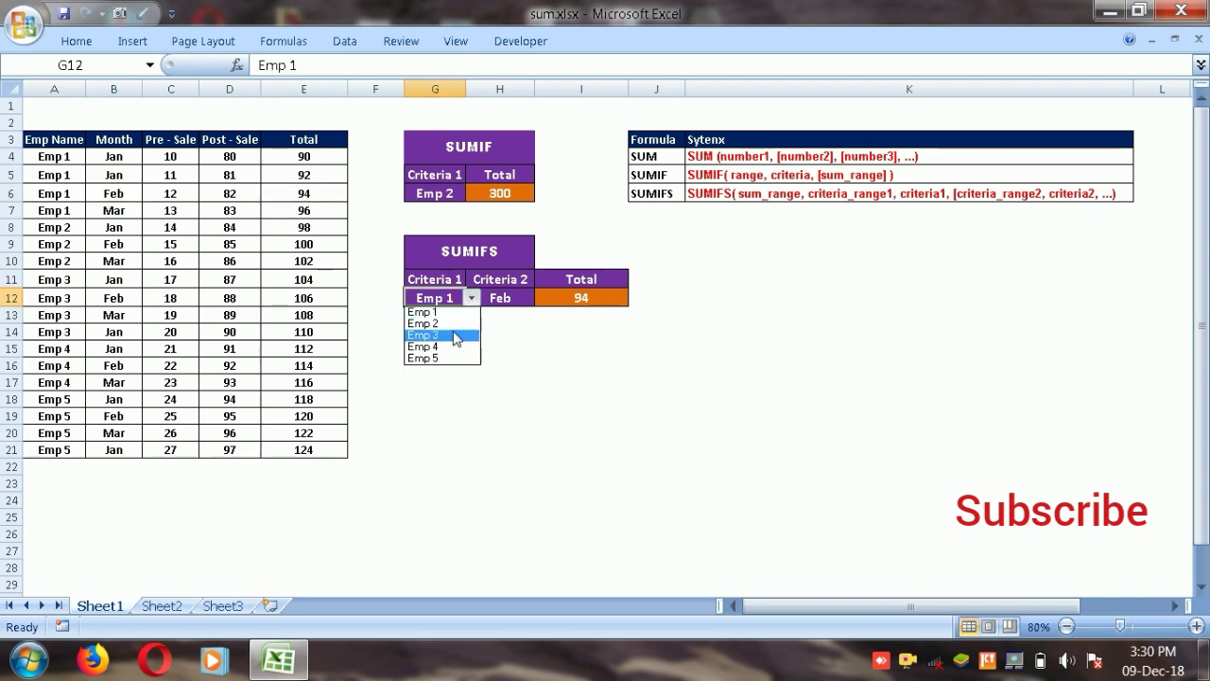
{"action": "left_click", "coordinate": [501, 298]}
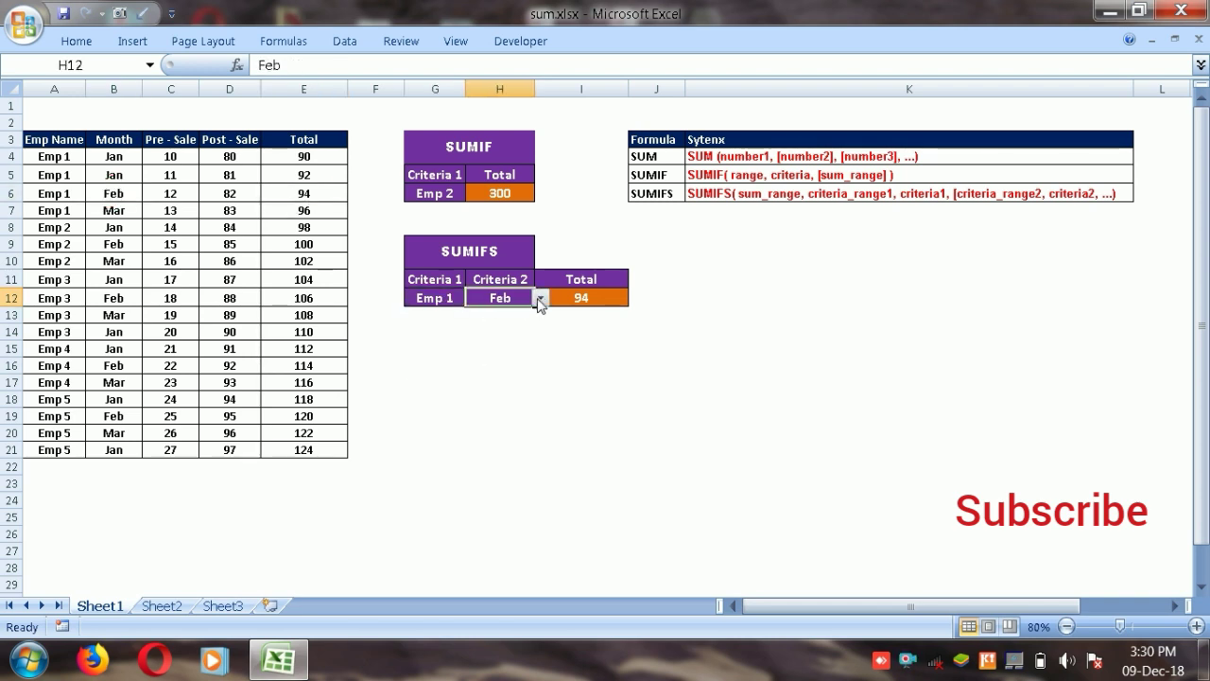
{"action": "left_click", "coordinate": [540, 298]}
{"action": "left_click", "coordinate": [496, 313]}
{"action": "left_click", "coordinate": [498, 350]}
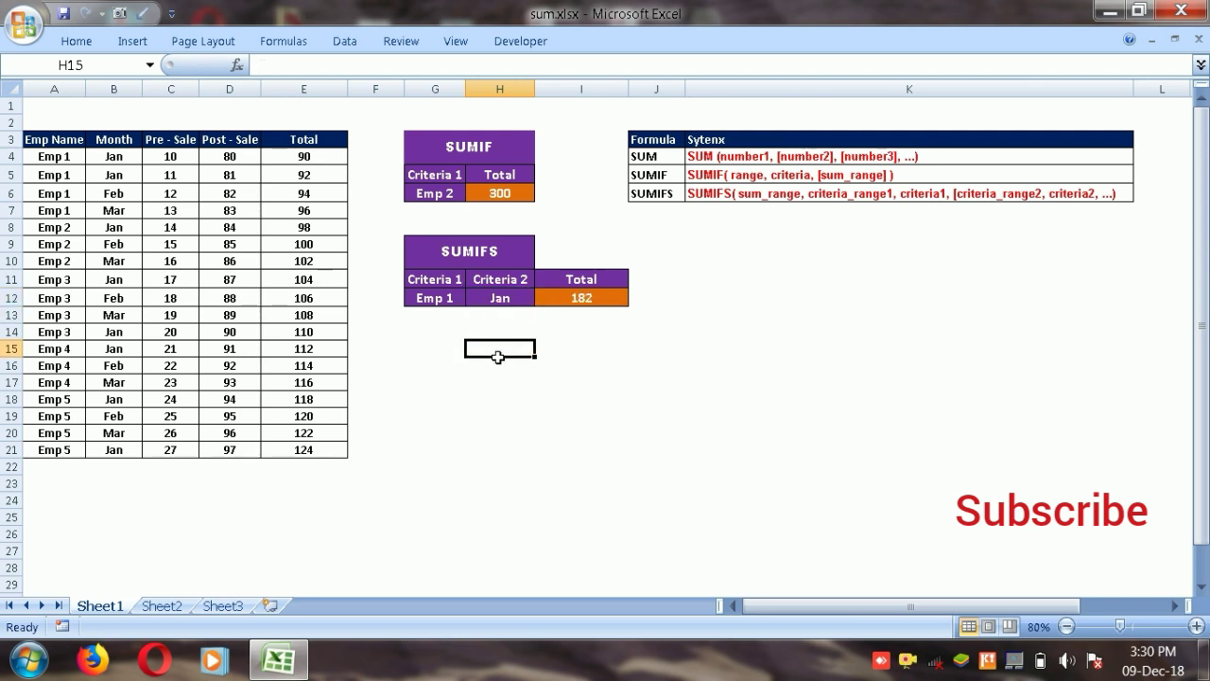
Check the SUMIFS result against the sum of the Emp 1 Jan totals in E4:E5.
{"action": "left_click", "coordinate": [451, 302]}
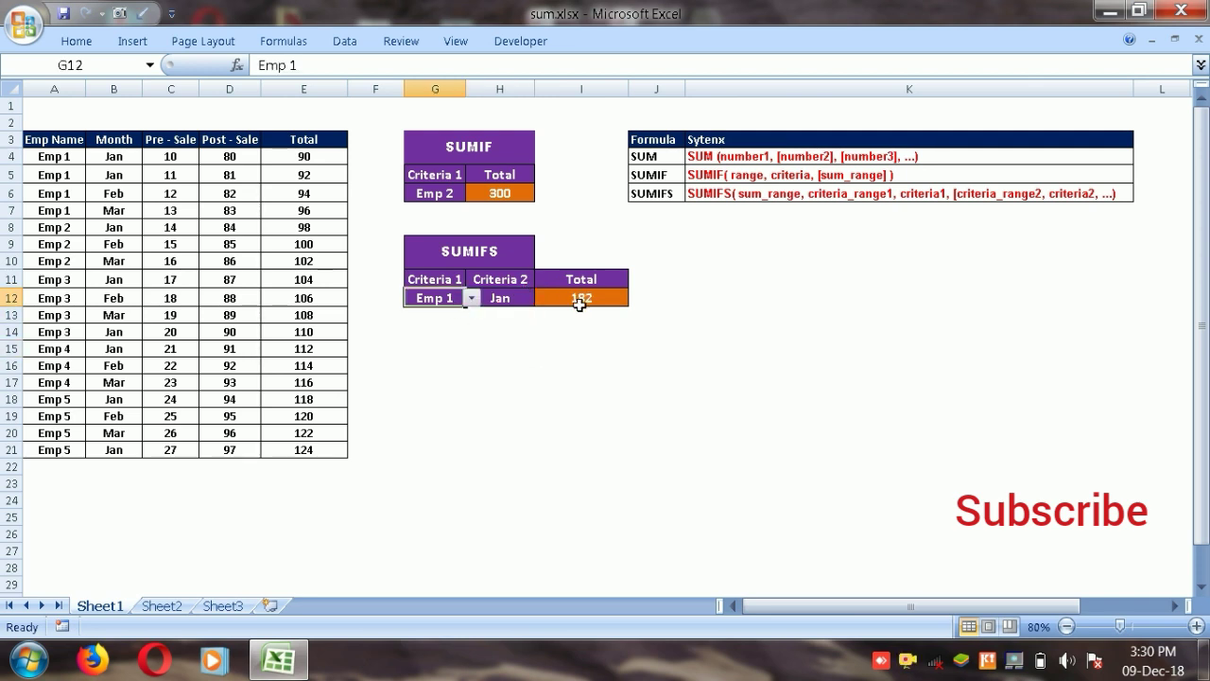
{"action": "left_click", "coordinate": [310, 163]}
{"action": "left_click_drag", "start_coordinate": [311, 165], "coordinate": [311, 174]}
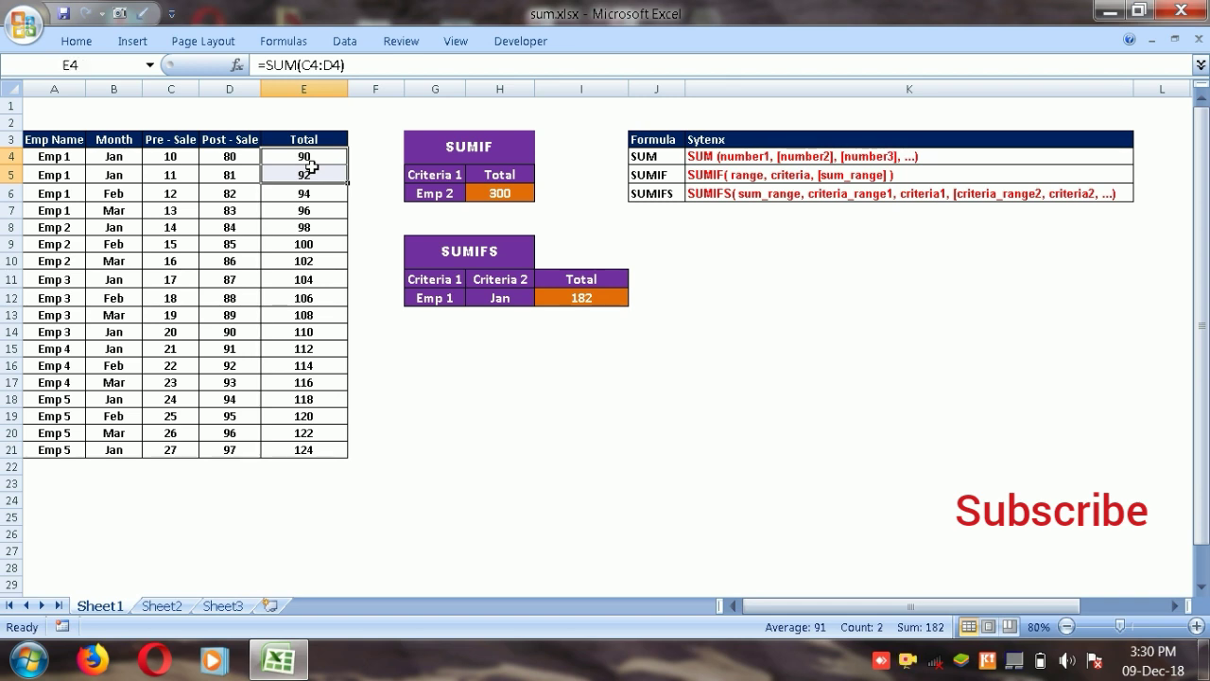
{"action": "left_click", "coordinate": [719, 421]}
{"action": "left_click", "coordinate": [446, 256]}
{"action": "left_click", "coordinate": [455, 147]}
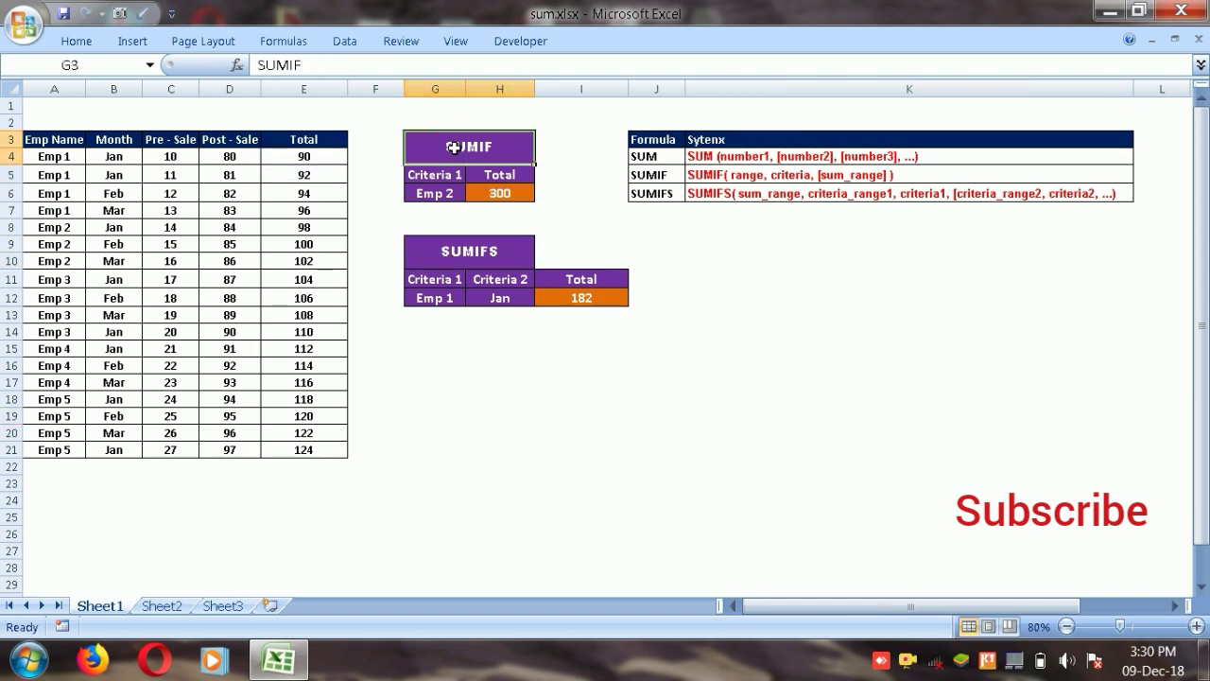